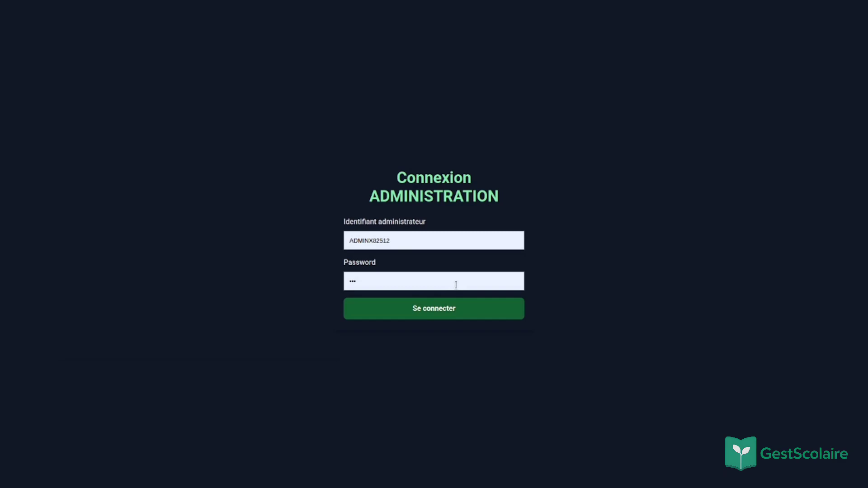
Step: Submit the administrator login to reach the ECOLE TESTE VIDEO dashboard
left_click(442, 315)
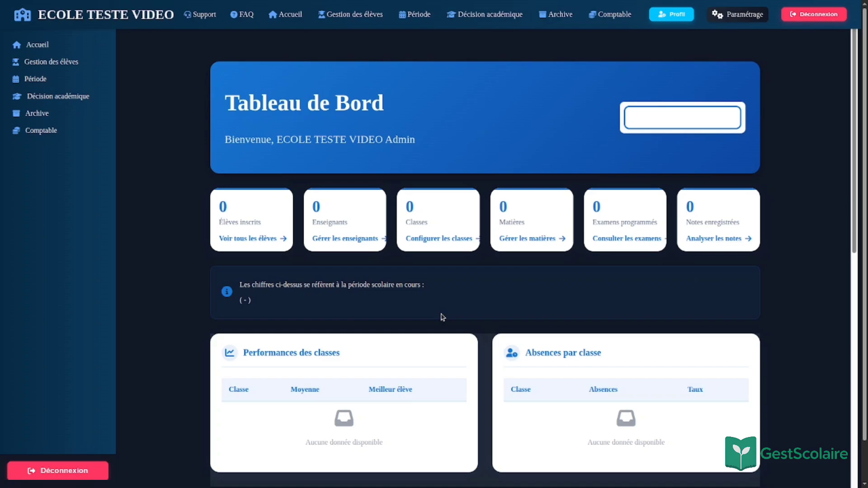
Step: Scroll through the Tableau de Bord, then go to Gestion des élèves from the sidebar
scroll(442, 317, "down", 10)
scroll(442, 318, "up", 10)
scroll(442, 316, "down", 10)
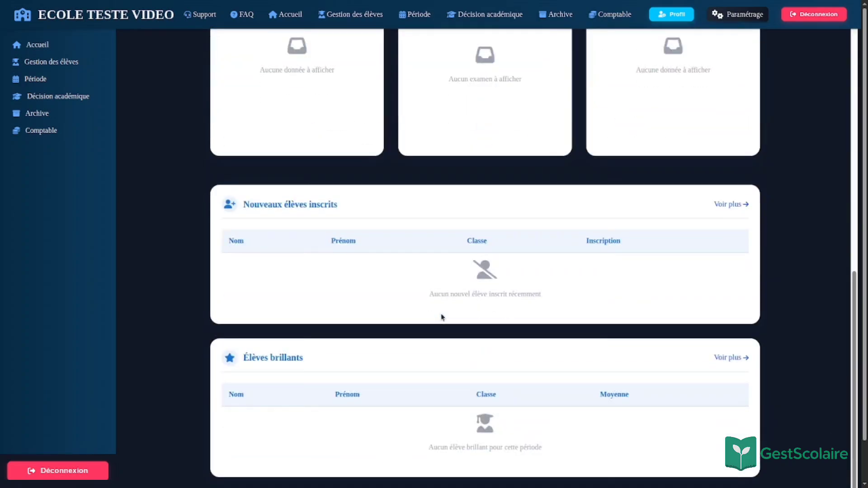
scroll(442, 315, "up", 10)
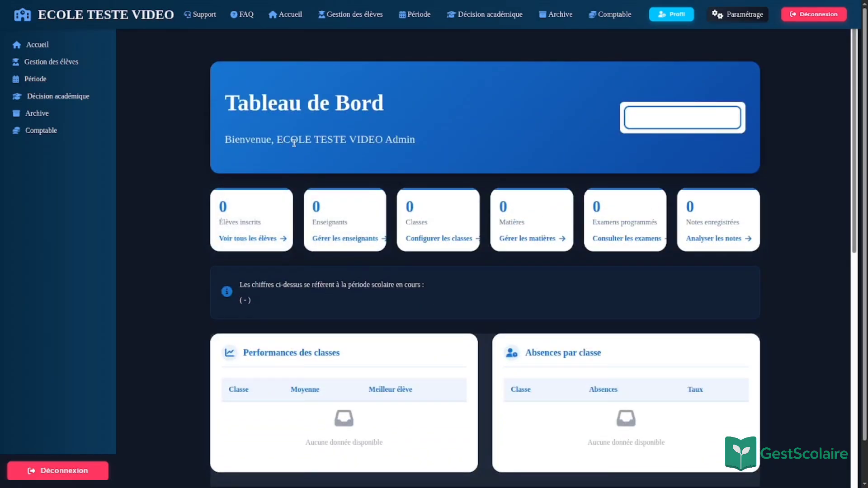
scroll(265, 211, "down", 10)
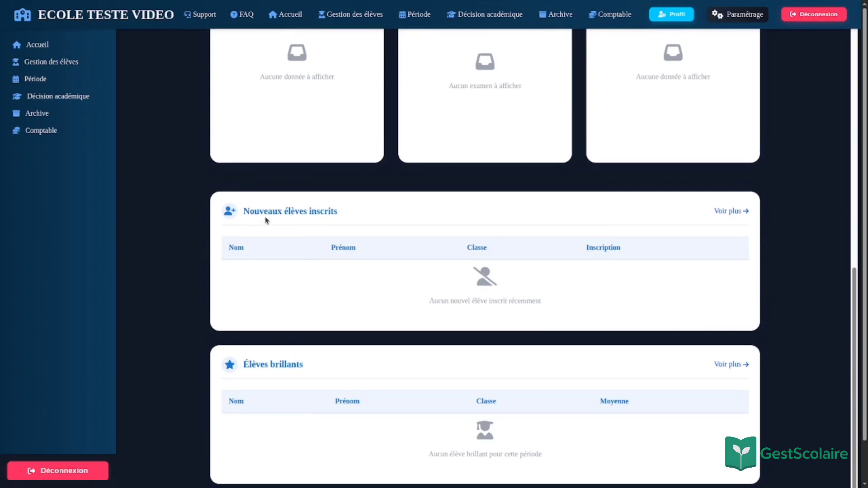
scroll(266, 220, "up", 7)
scroll(266, 221, "up", 5)
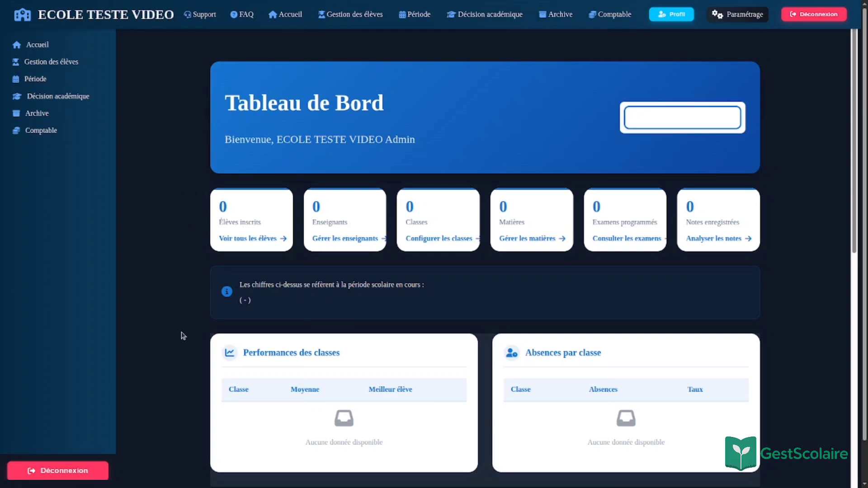
scroll(181, 335, "down", 10)
scroll(177, 294, "up", 10)
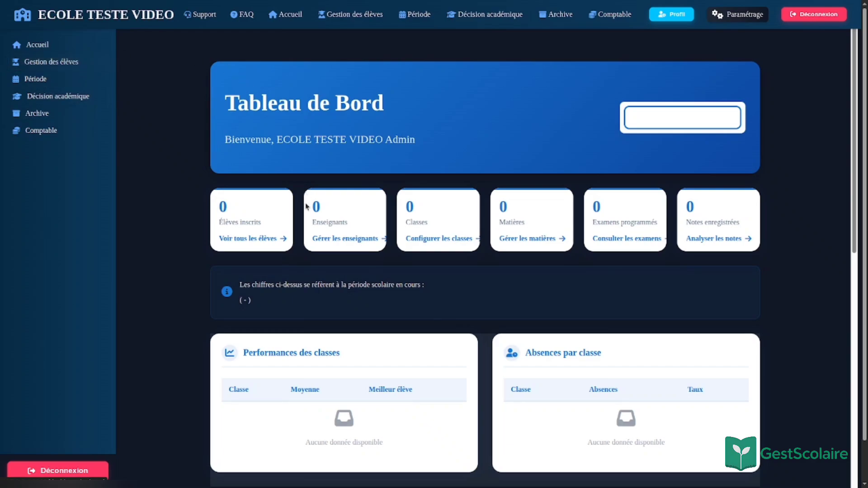
scroll(368, 268, "down", 8)
scroll(365, 383, "up", 8)
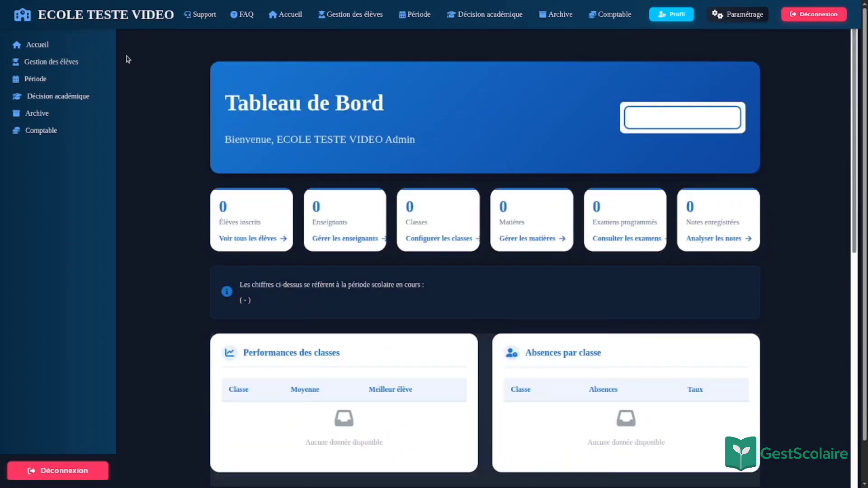
left_click(85, 65)
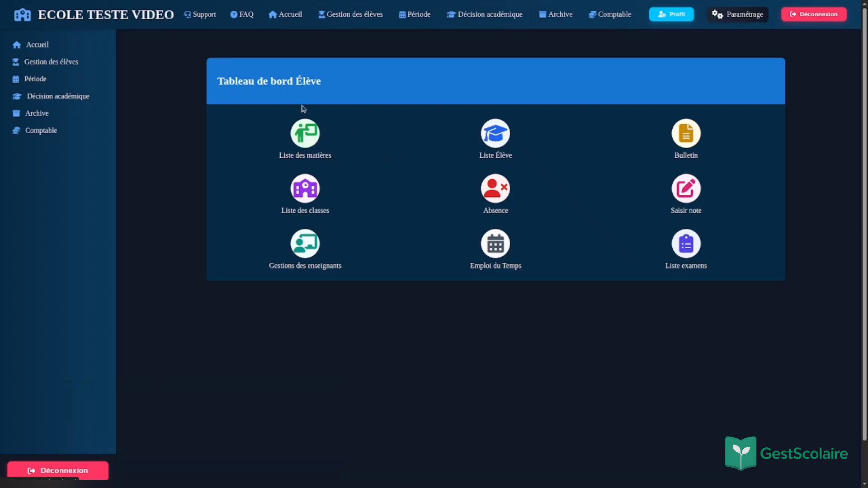
Step: Open Liste des matières and bring up the Ajouter une matière form
left_click(327, 138)
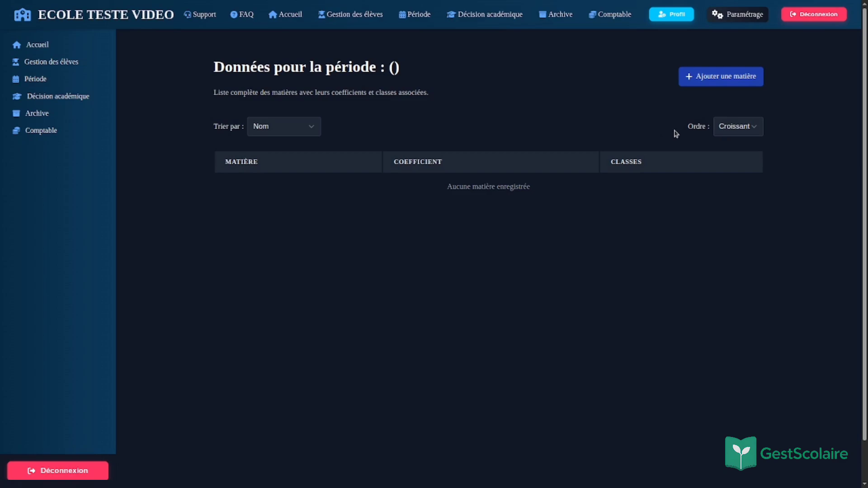
left_click(718, 83)
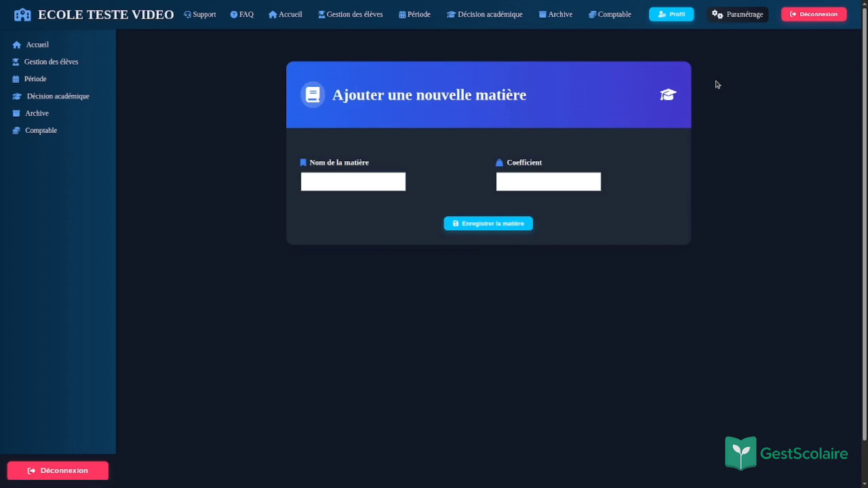
Step: Dismiss the name suggestions, go back, and reopen the new subject form
left_click(380, 185)
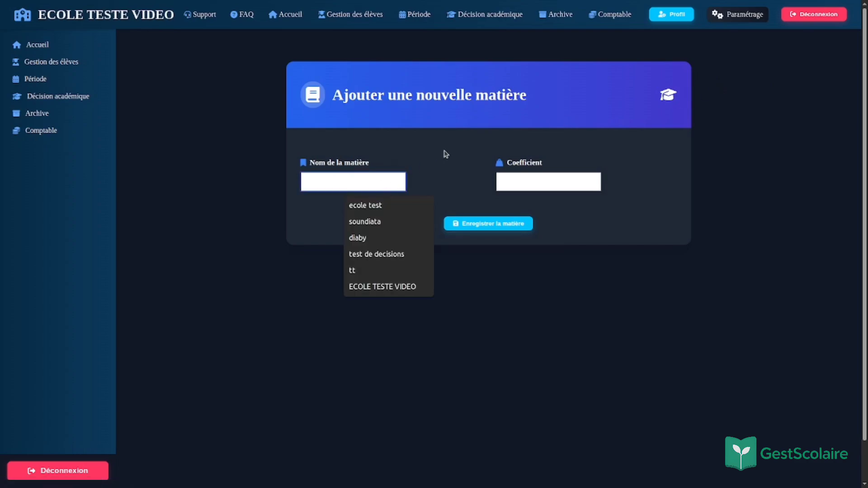
left_click(477, 129)
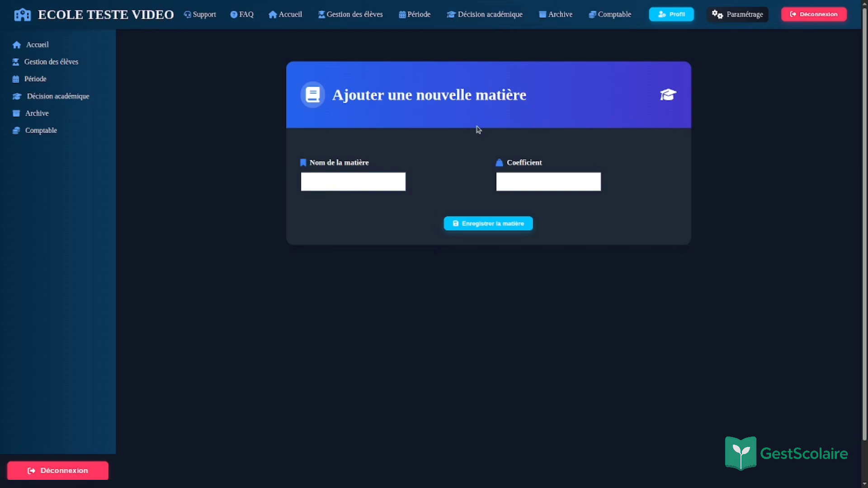
key("alt+Left")
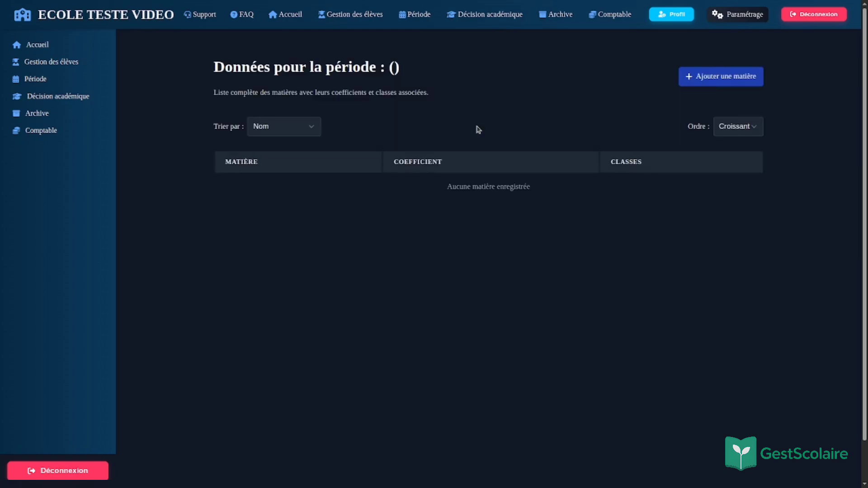
left_click(717, 78)
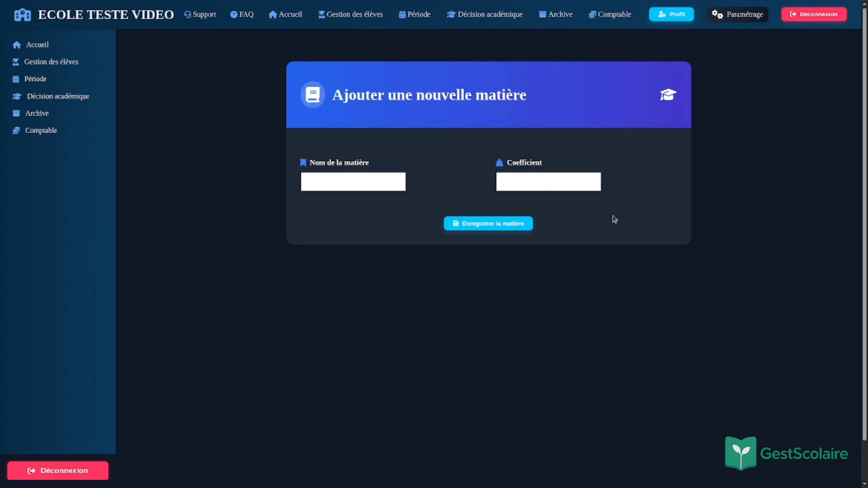
Step: Enter the subject name 'Bambara' with coefficient 5 and save it
left_click(383, 185)
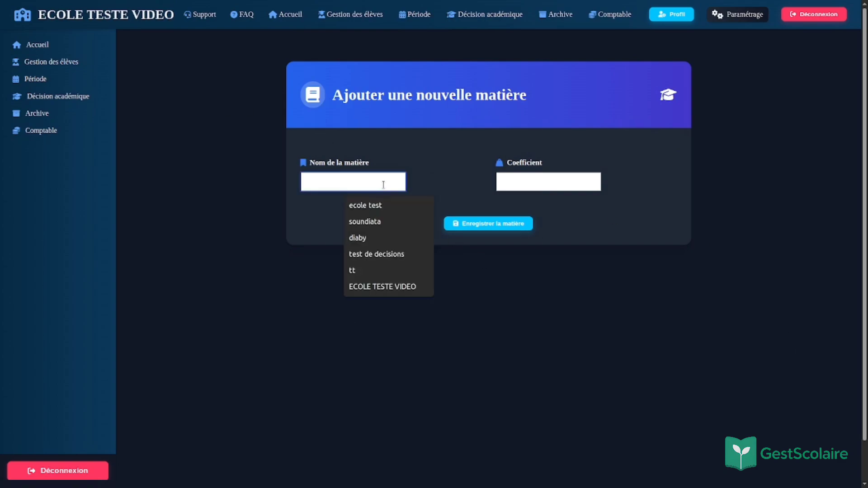
left_click(535, 179)
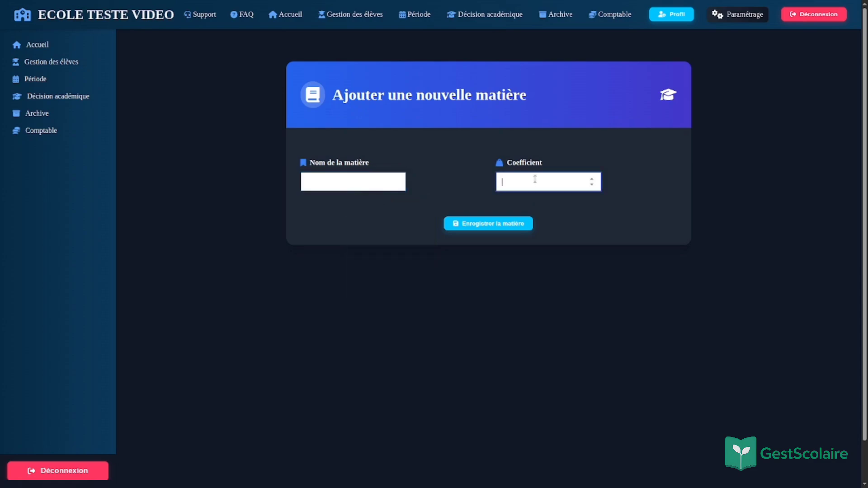
left_click(381, 182)
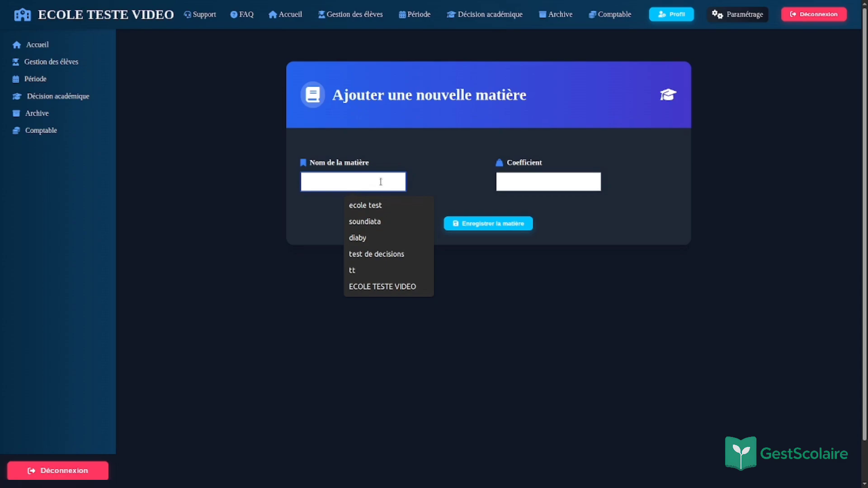
type("M")
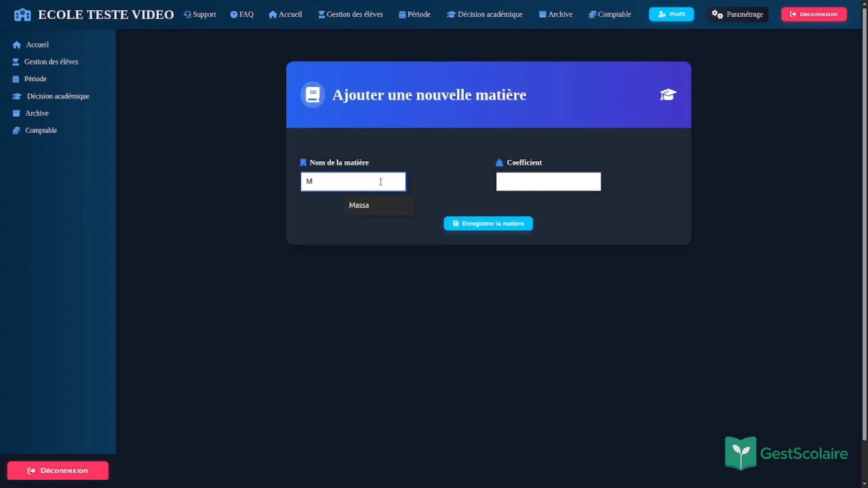
key("BackSpace")
type("Bama")
key("BackSpace")
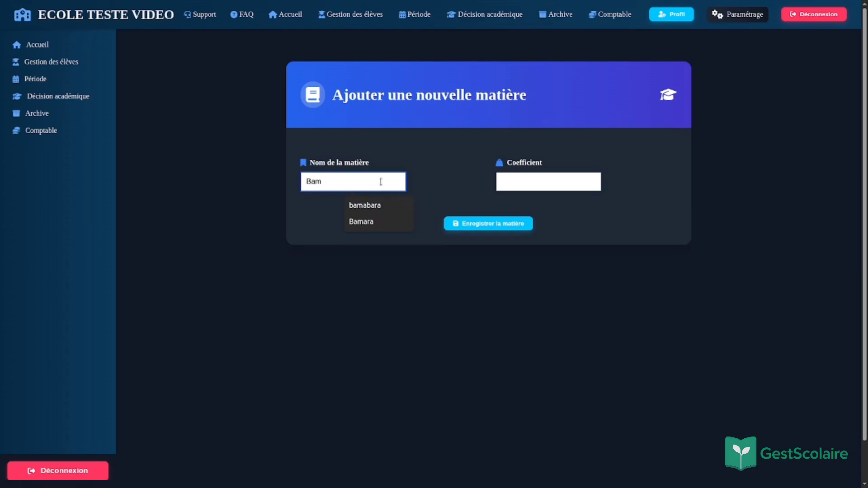
type("bara")
key("Tab")
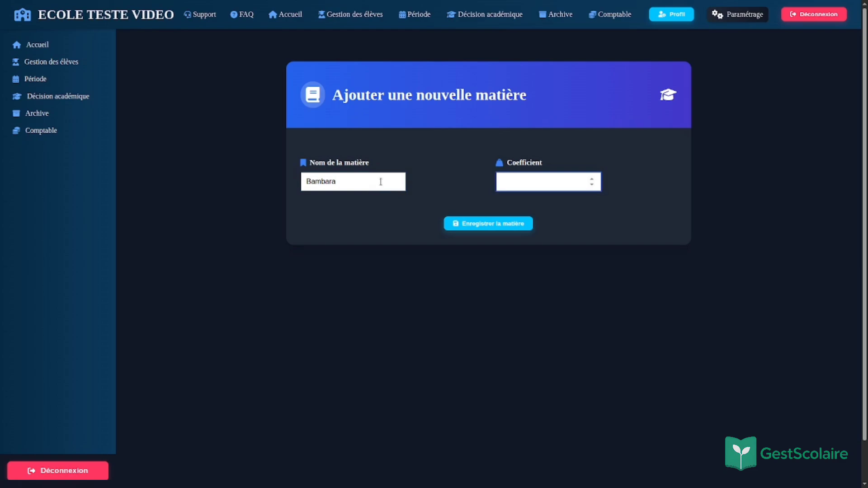
type("5")
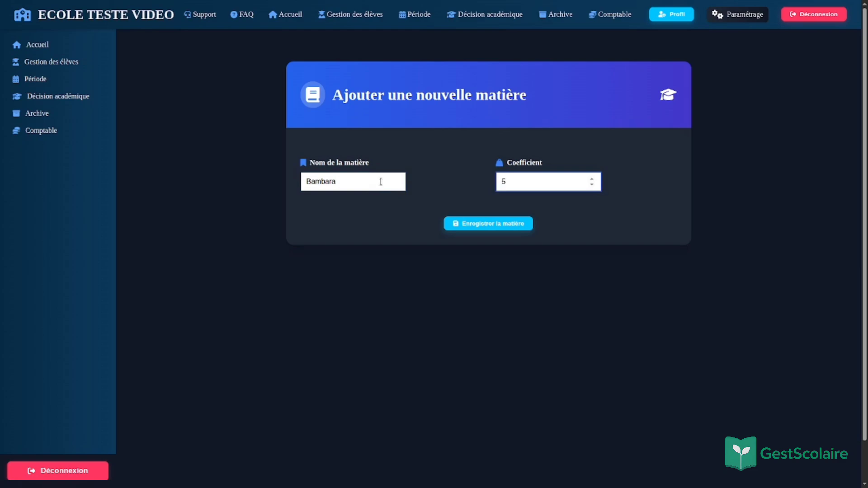
left_click(469, 220)
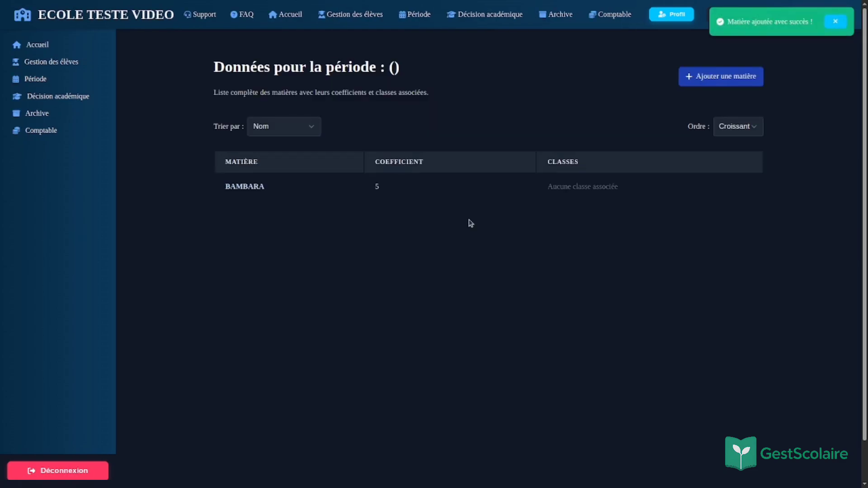
left_click_drag(811, 20, 736, 21)
left_click(640, 281)
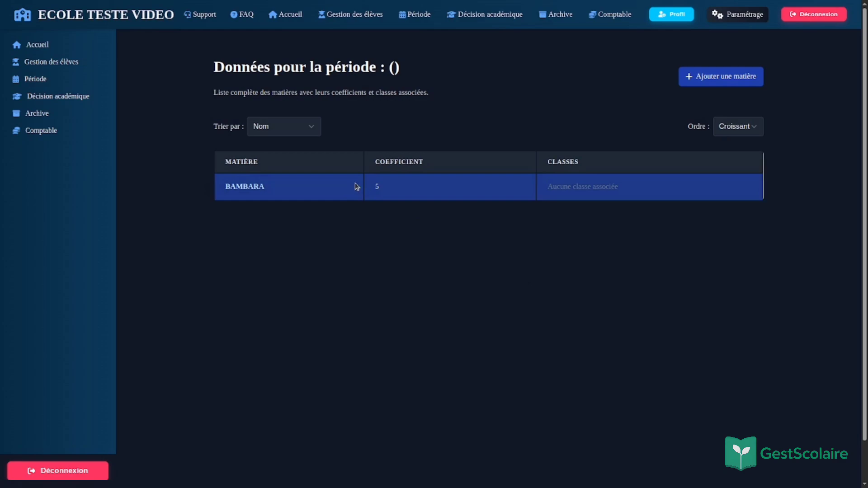
double_click(447, 194)
left_click_drag(630, 194, 547, 195)
left_click(556, 210)
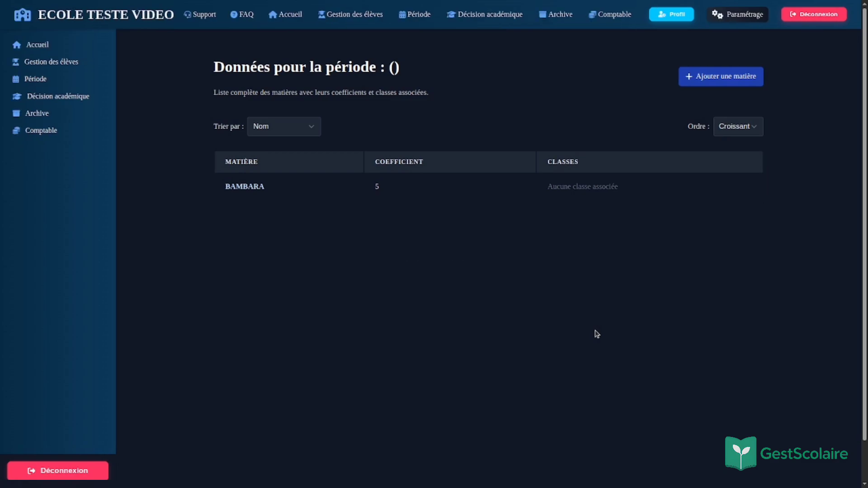
left_click(687, 183)
Step: Start a new subject named 'mathematique', give it coefficient 4, and save it
left_click(708, 81)
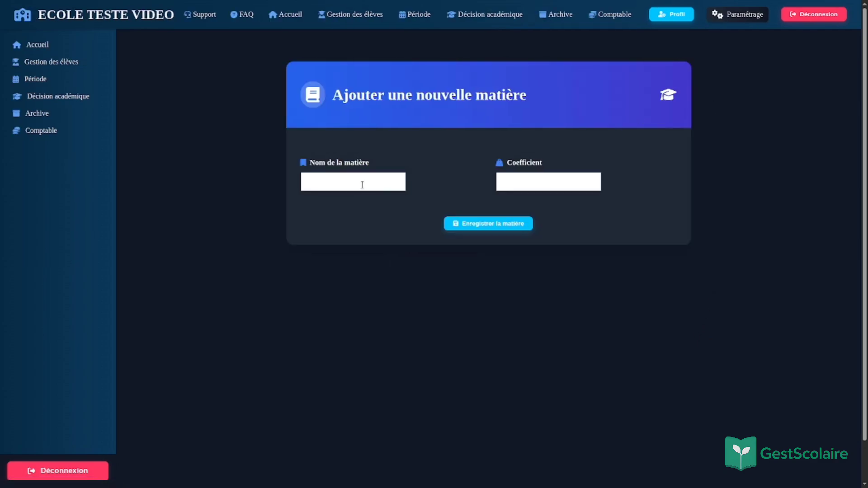
left_click(363, 183)
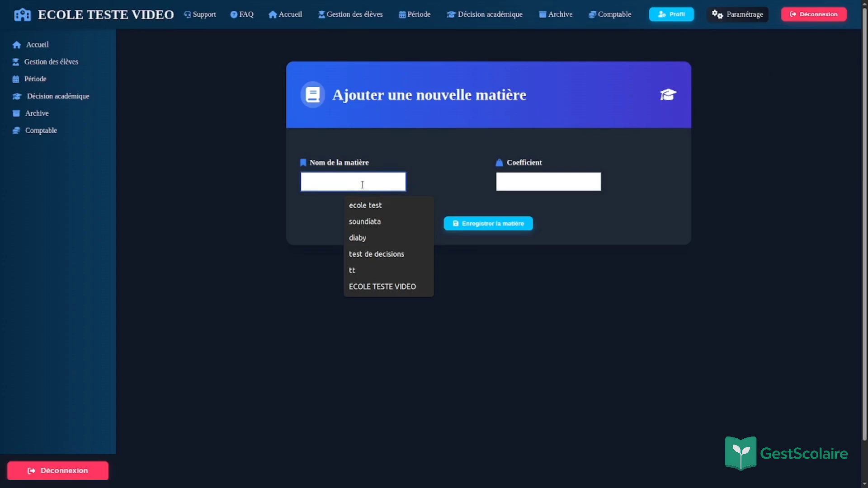
type("MAT")
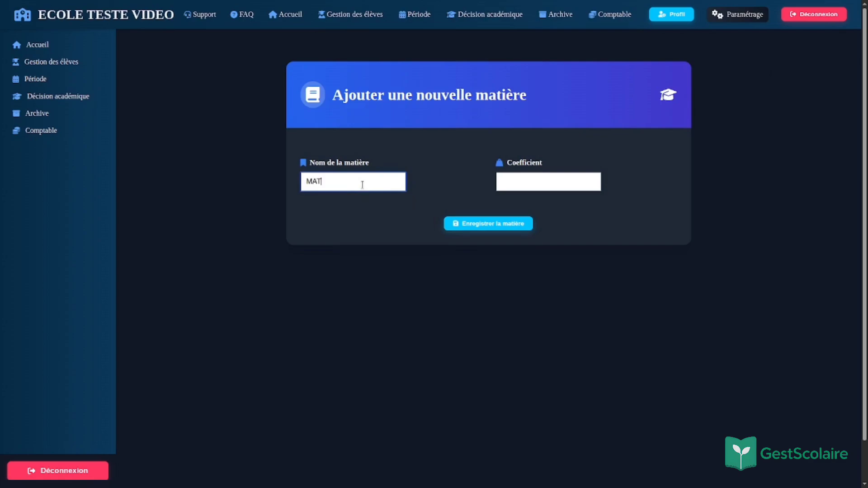
type("HEMATI")
key("BackSpace")
key("BackSpace")
key("BackSpace")
key("BackSpace")
key("BackSpace")
key("BackSpace")
key("BackSpace")
key("BackSpace")
key("BackSpace")
type("mathematique")
left_click(517, 173)
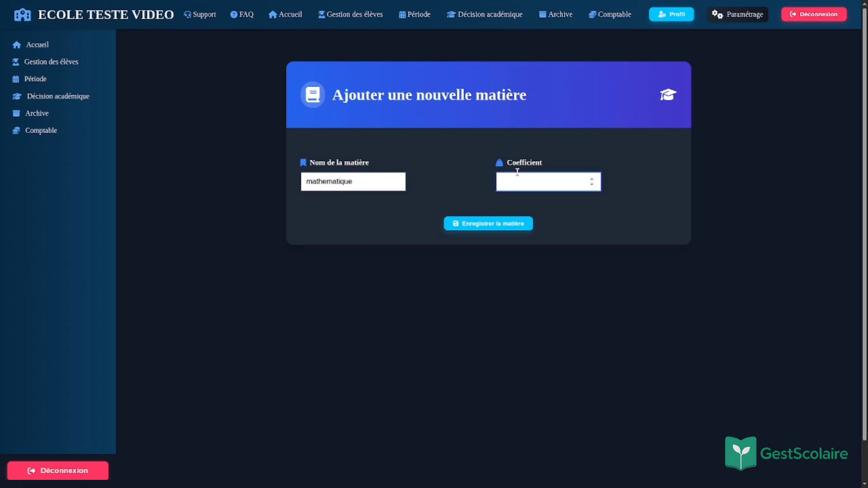
type("4")
left_click(486, 224)
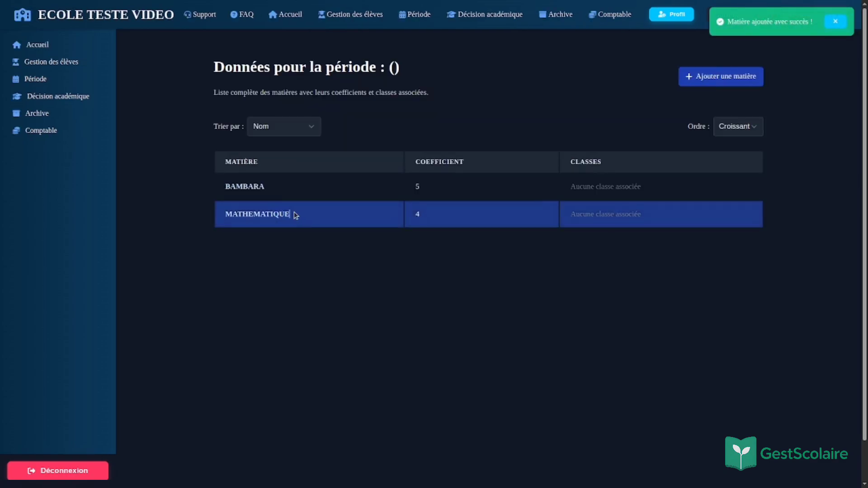
left_click_drag(294, 212, 380, 318)
left_click(364, 228)
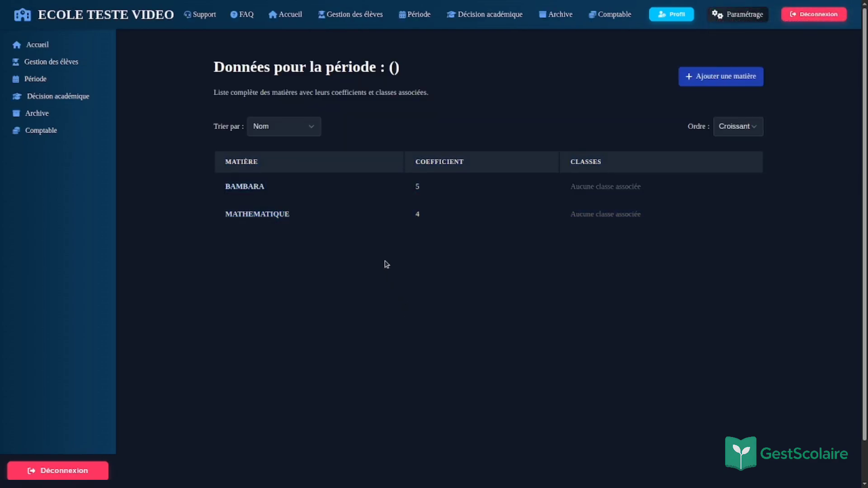
left_click(309, 126)
left_click(308, 159)
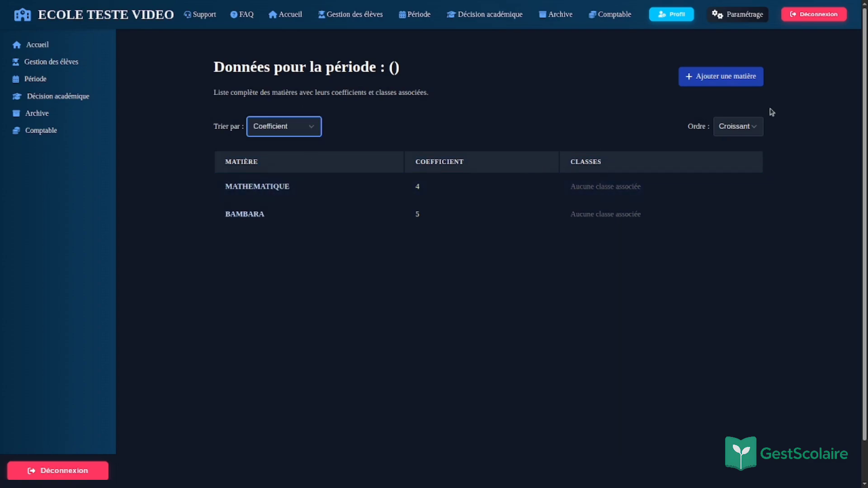
left_click(755, 125)
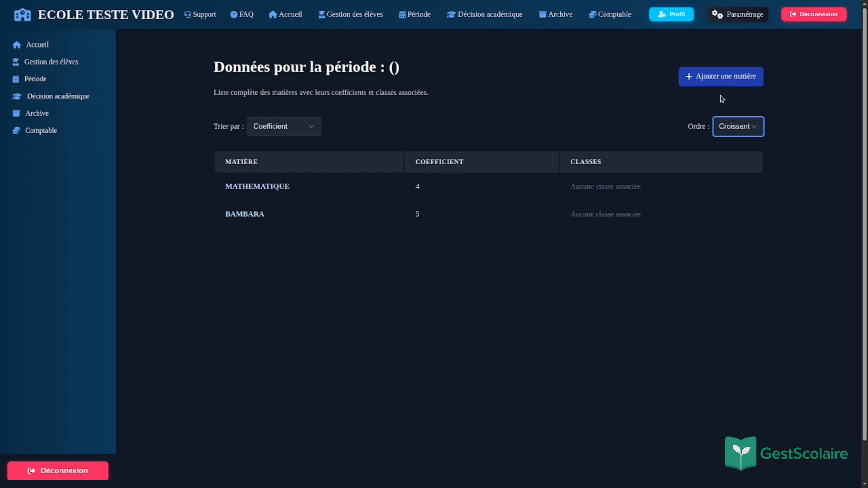
left_click(739, 159)
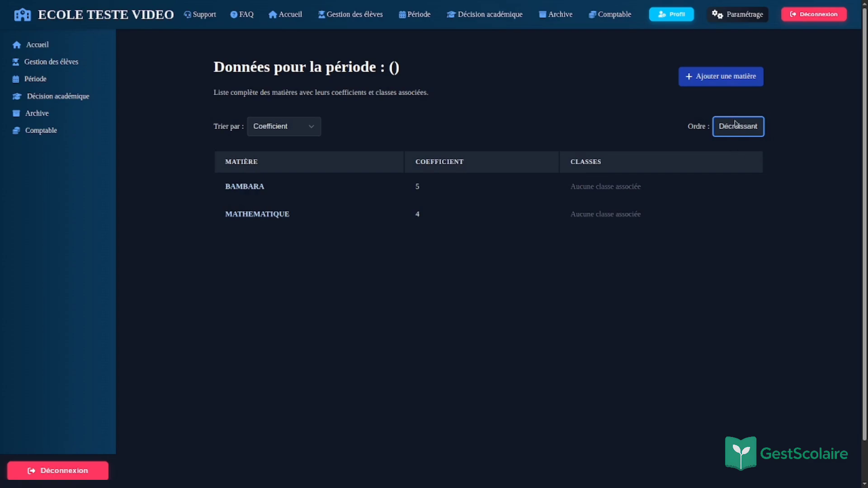
left_click(293, 133)
left_click(296, 168)
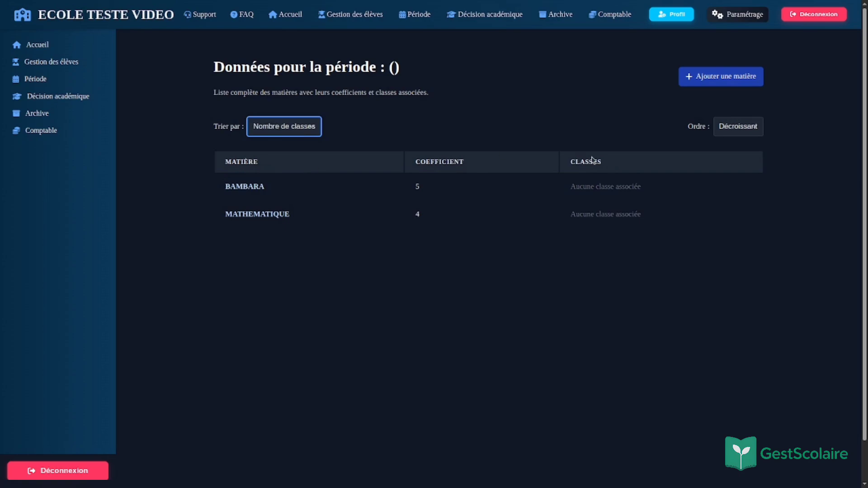
left_click(743, 125)
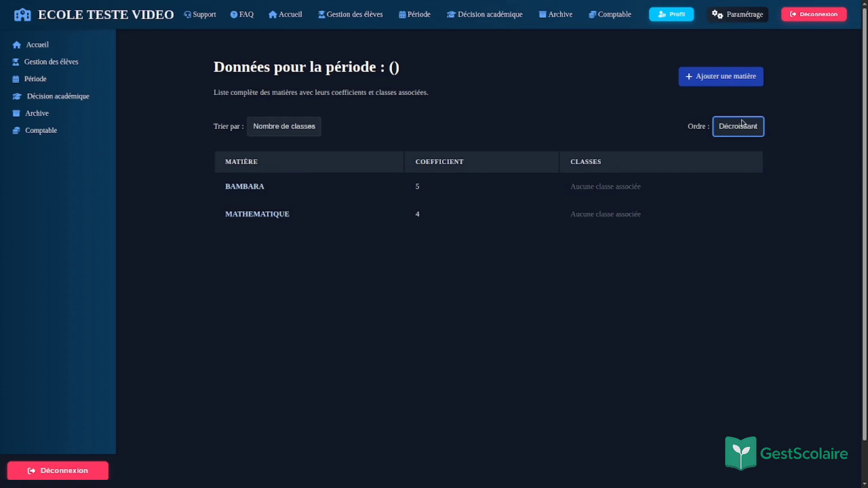
left_click(745, 144)
left_click(285, 136)
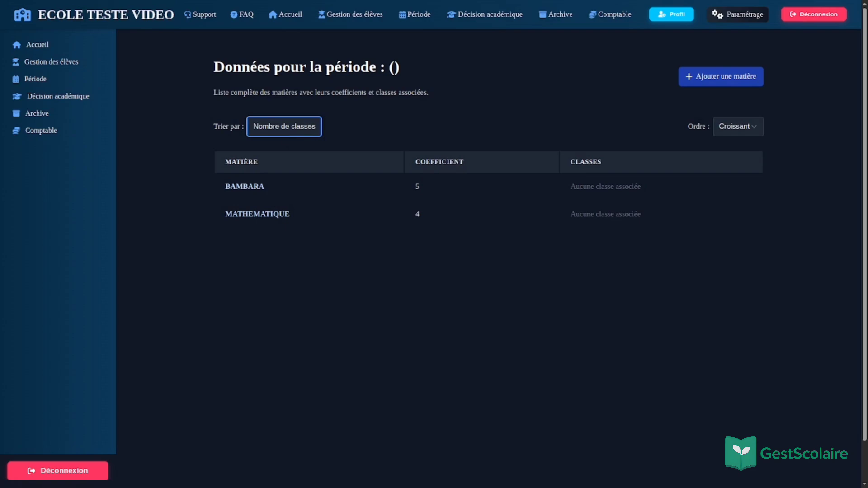
left_click(283, 149)
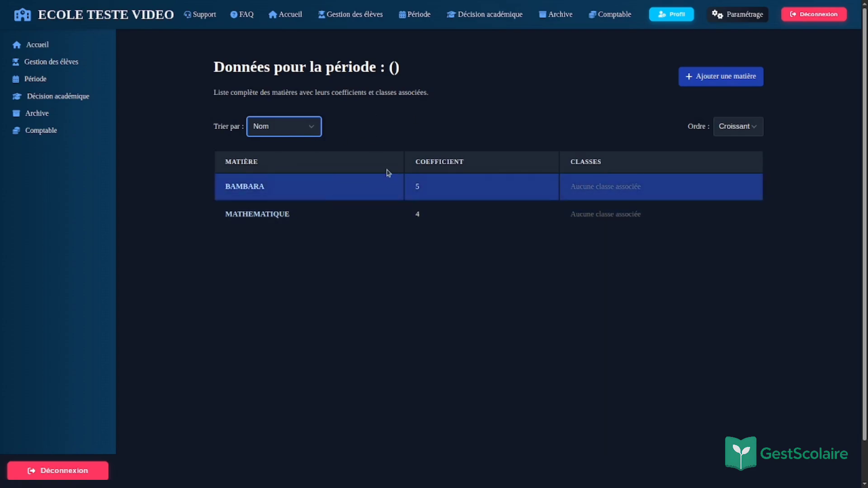
scroll(391, 310, "down", 1)
scroll(334, 240, "up", 1)
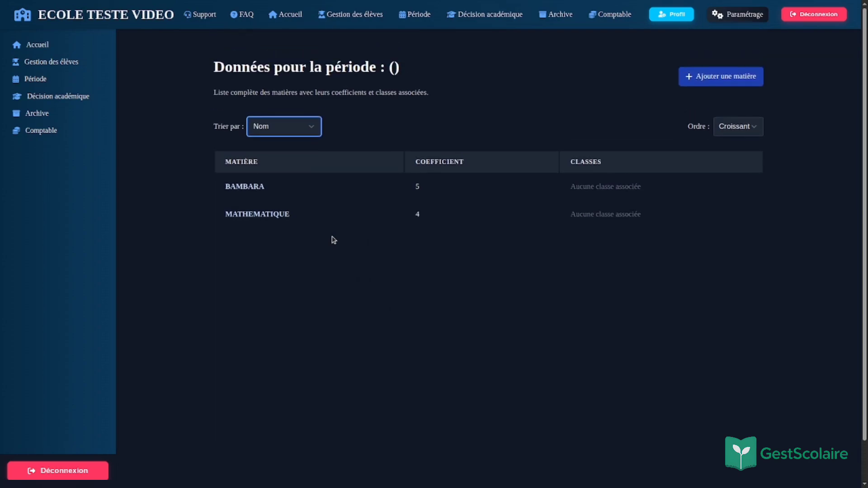
left_click(75, 66)
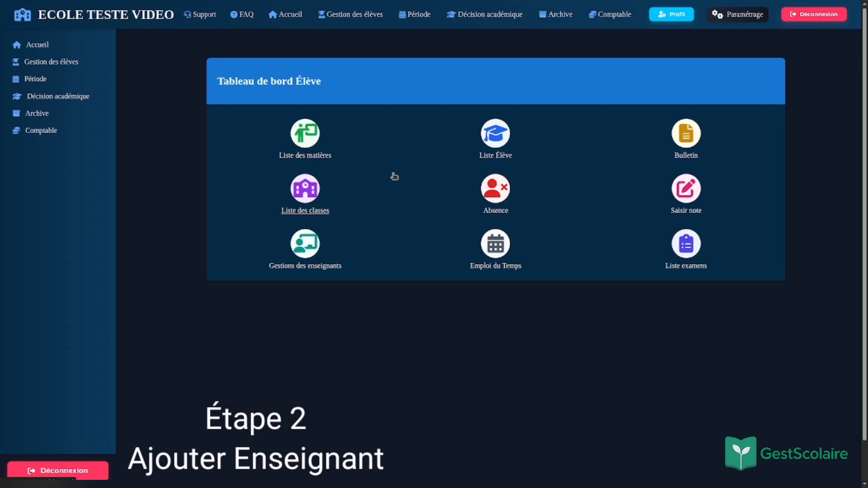
Step: Go to the teacher management section and open Liste des Enseignant
left_click(299, 253)
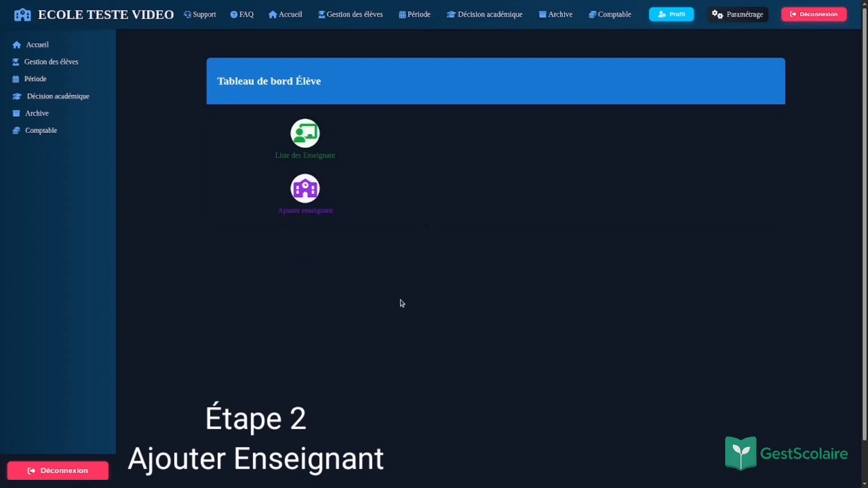
left_click(307, 135)
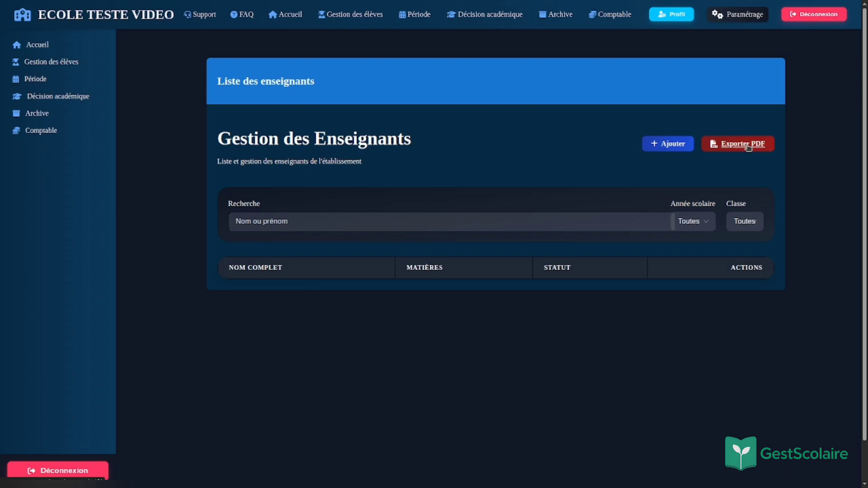
Step: Navigate back to the teacher list and open the form for a new teacher
left_click(668, 145)
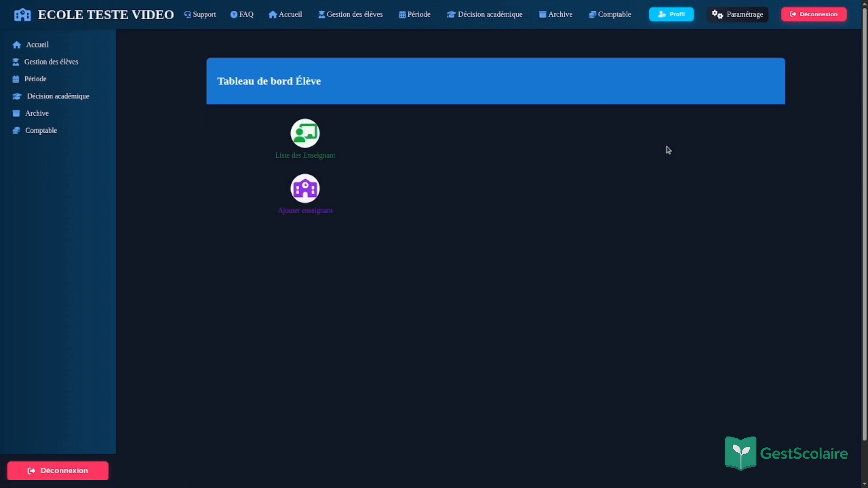
left_click(306, 197)
left_click(318, 149)
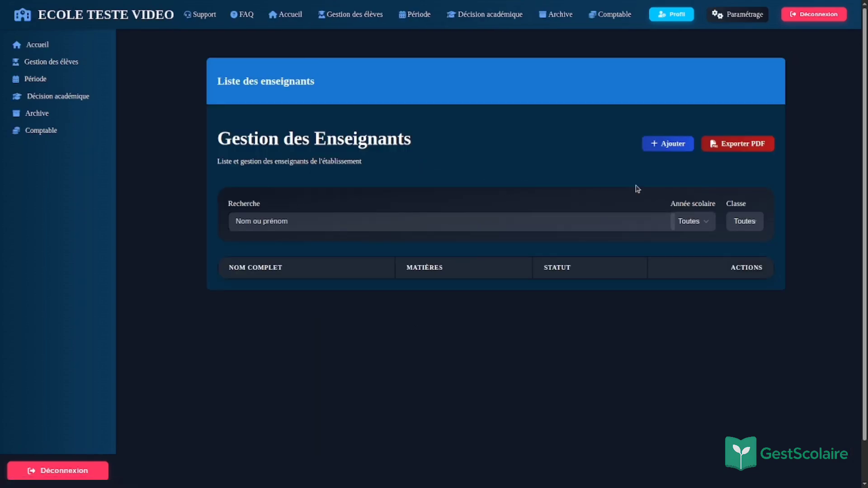
left_click(670, 145)
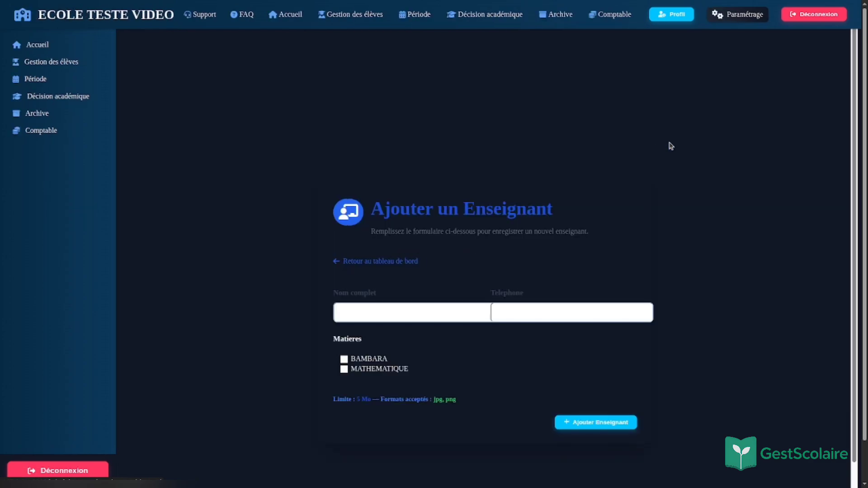
Step: Fill the teacher's full name and phone from autofill without spaces, tick BAMBARA, and save
left_click(473, 314)
left_click(526, 316)
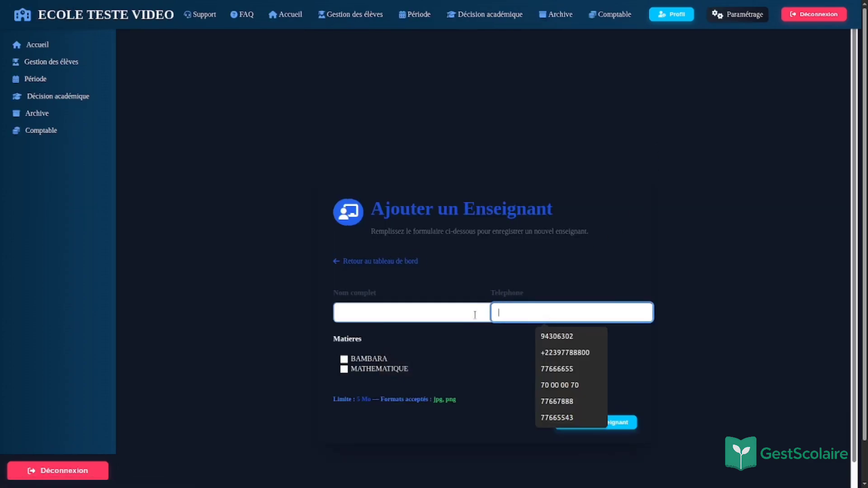
left_click(434, 322)
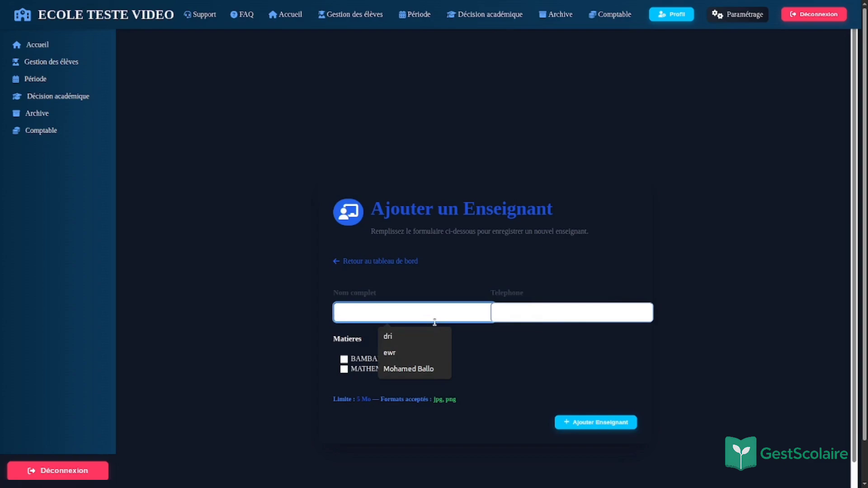
left_click(425, 371)
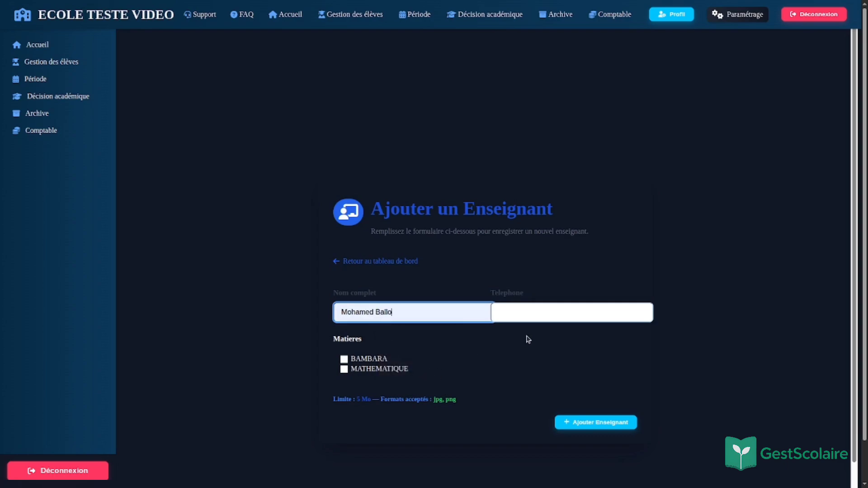
left_click(531, 313)
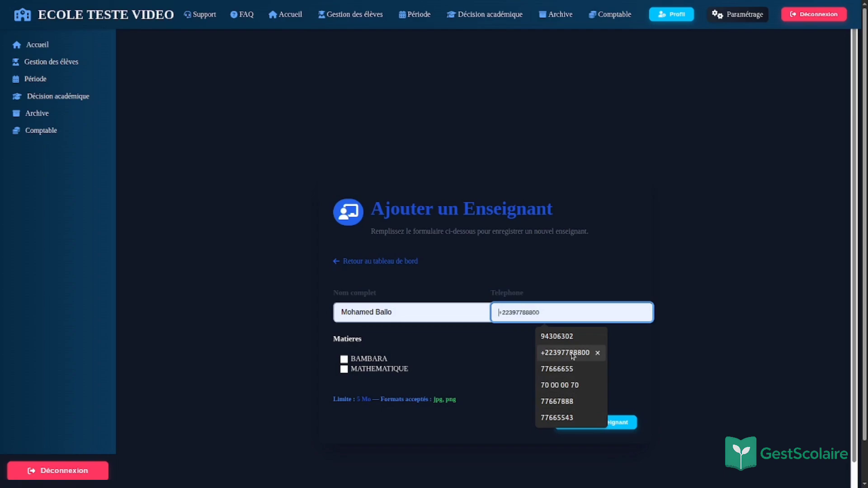
left_click(577, 386)
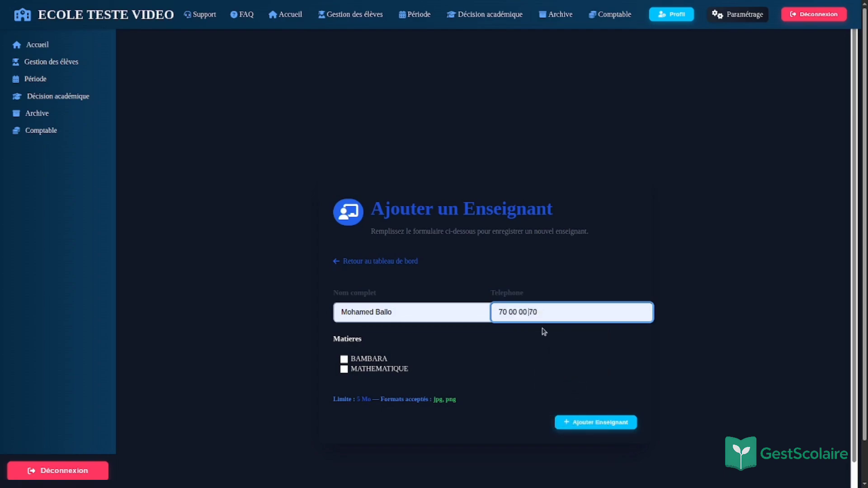
key("BackSpace")
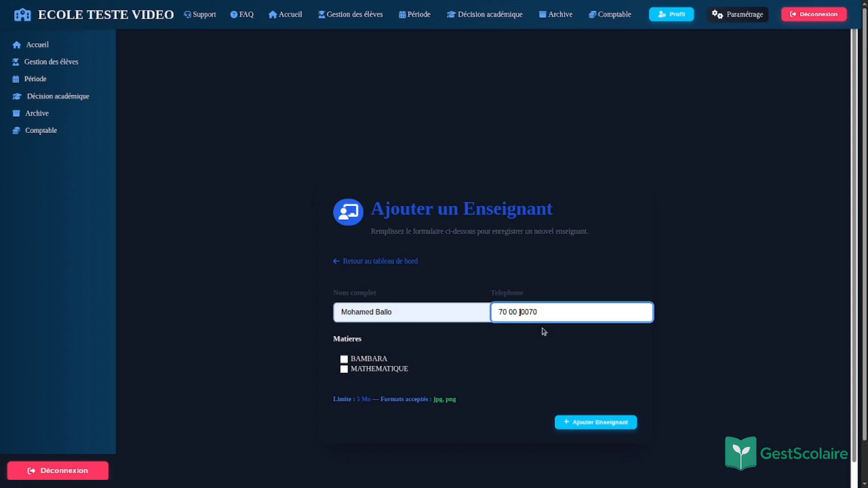
key("BackSpace")
key("BackSpace")
left_click(527, 356)
left_click(552, 313)
left_click(376, 361)
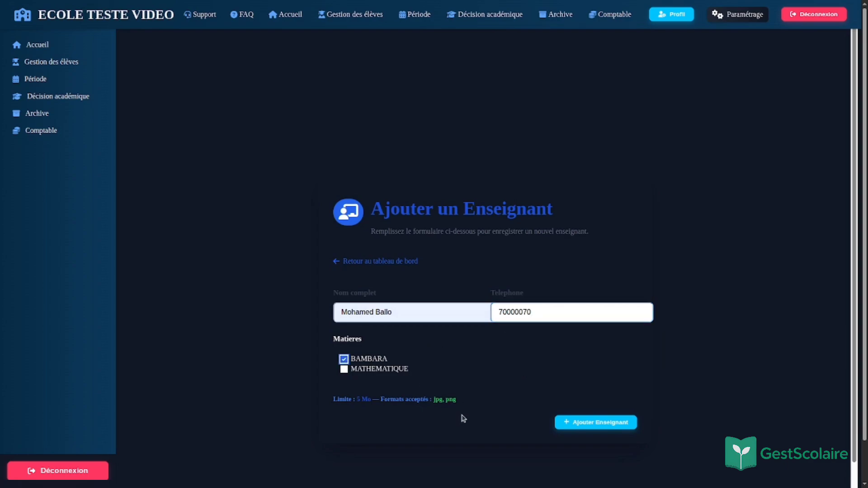
left_click(558, 422)
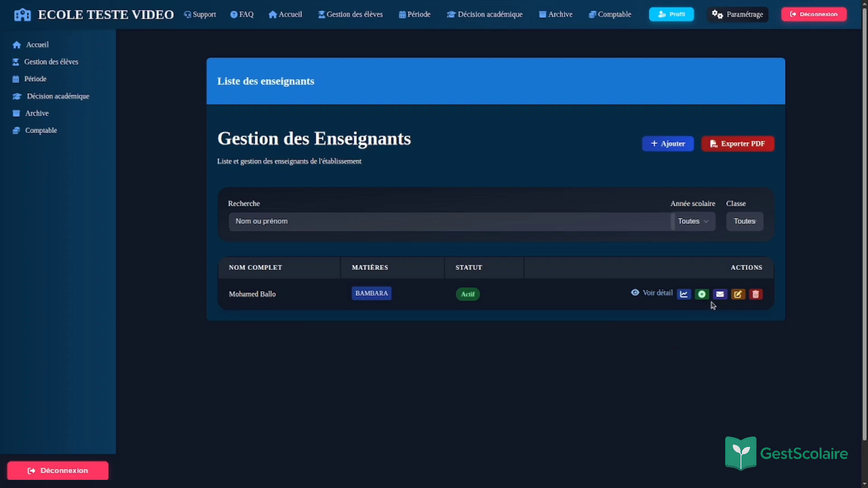
Step: View the new teacher's detail page, then return to the teacher list
left_click(659, 293)
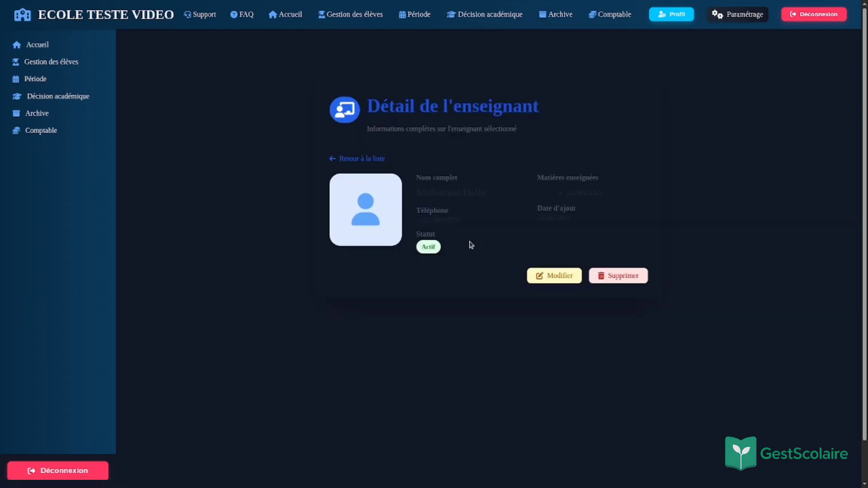
left_click_drag(476, 248, 473, 231)
left_click(560, 197)
left_click(555, 277)
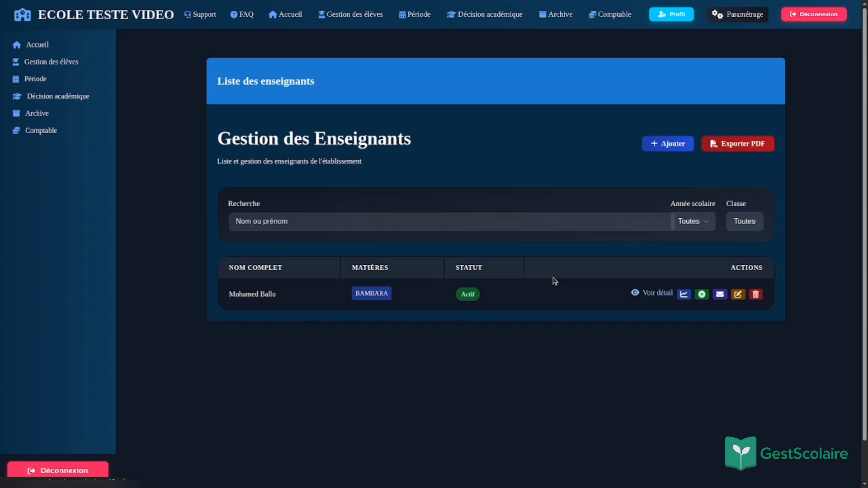
Step: Open the teacher performance form, choose a period, then leave it without saving
left_click(702, 296)
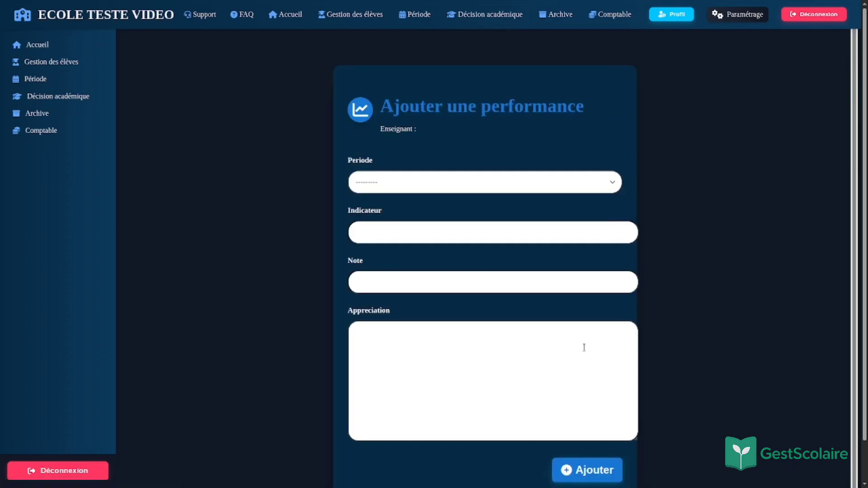
scroll(584, 348, "down", 1)
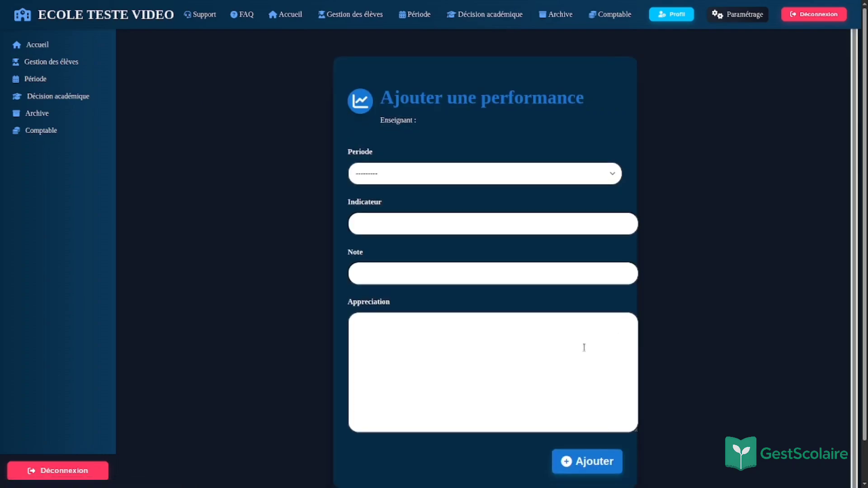
left_click(563, 184)
left_click(558, 274)
scroll(545, 296, "down", 1)
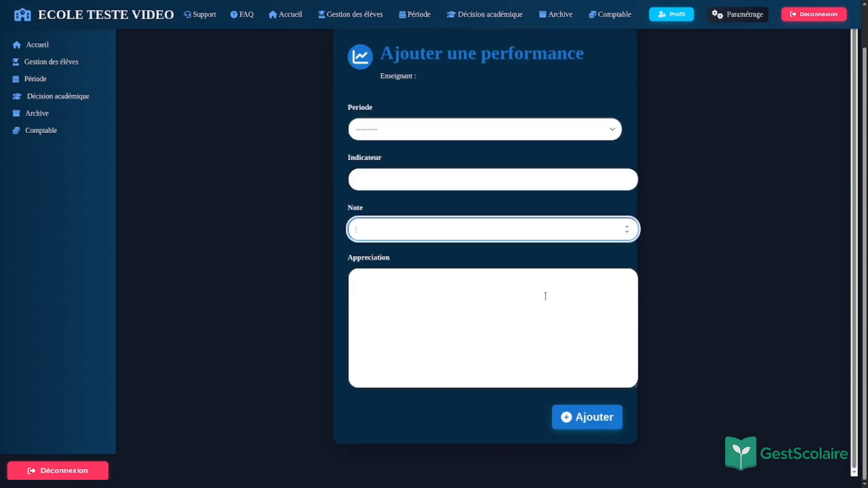
key("alt+Left")
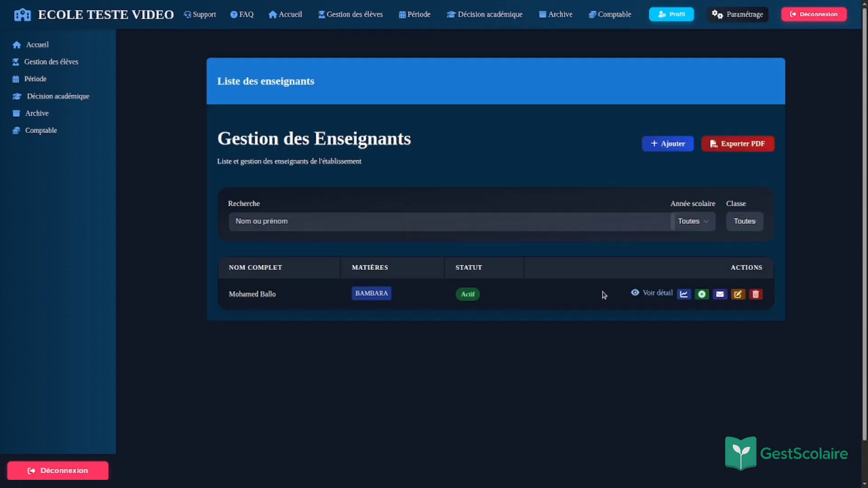
Step: Open the teacher communication form and cancel it without sending a message
left_click(721, 294)
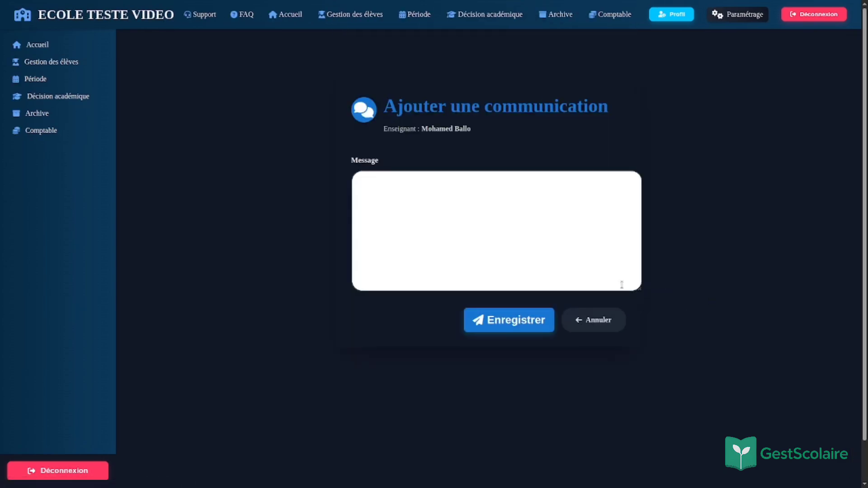
left_click(590, 261)
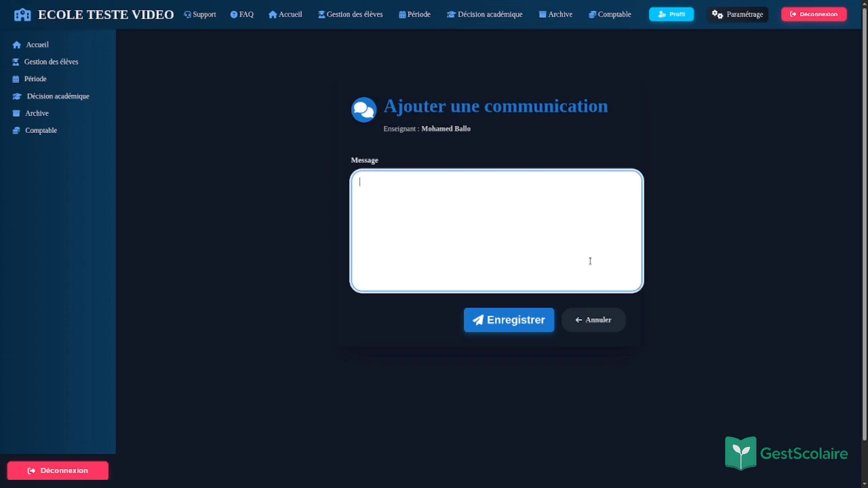
left_click(603, 318)
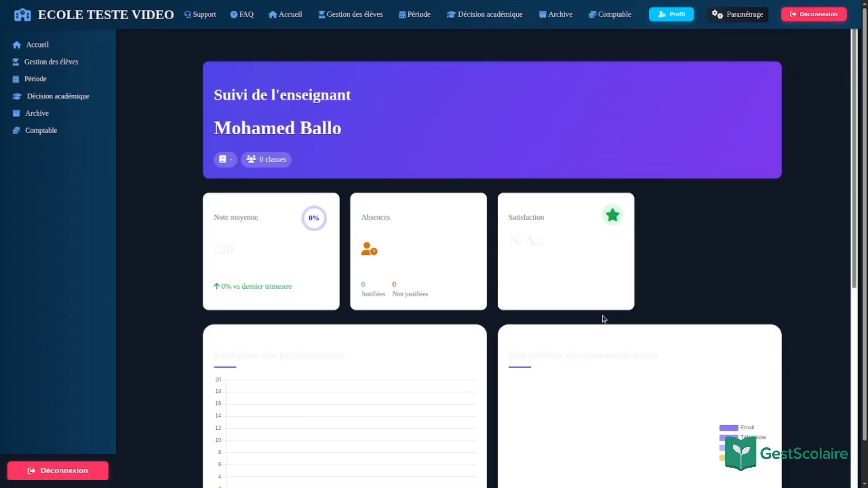
Step: Scroll through the Suivi de l'enseignant stats and charts, then go back twice to Gestion des Enseignants
scroll(606, 298, "down", 8)
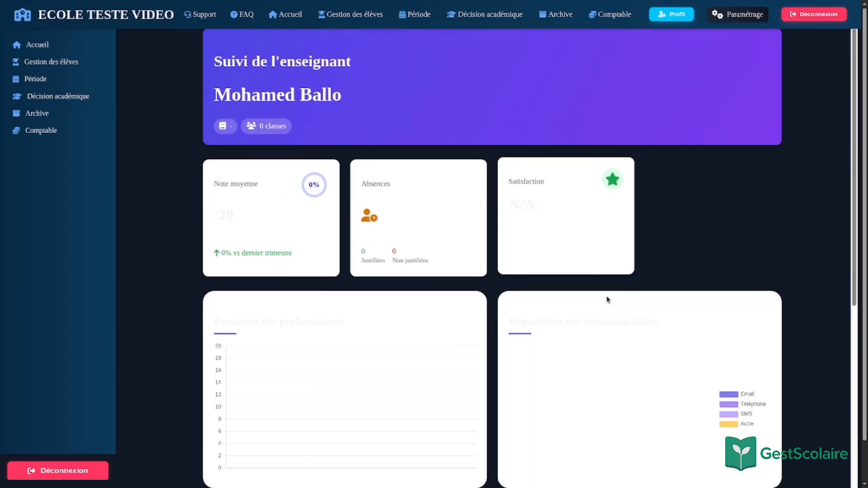
scroll(607, 299, "up", 8)
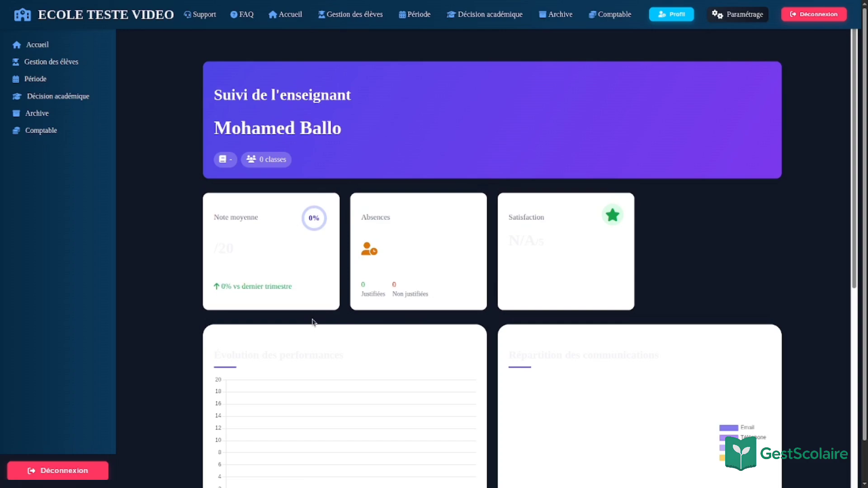
scroll(312, 322, "down", 3)
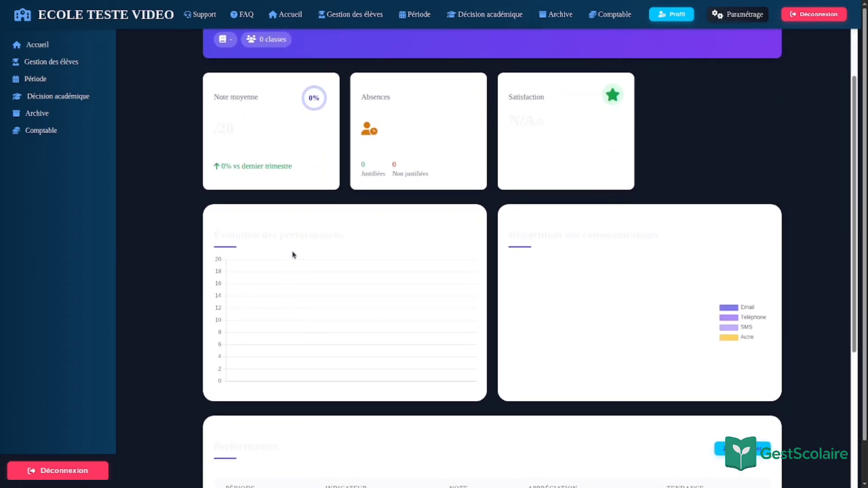
scroll(441, 376, "down", 6)
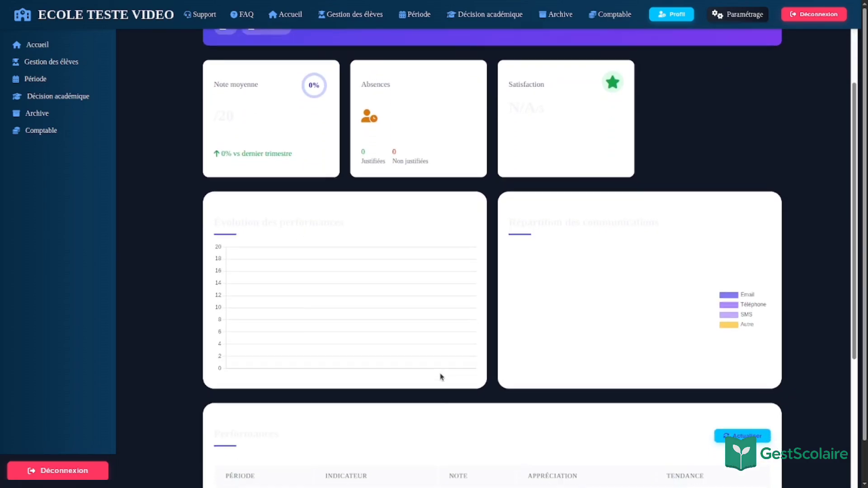
scroll(441, 377, "up", 9)
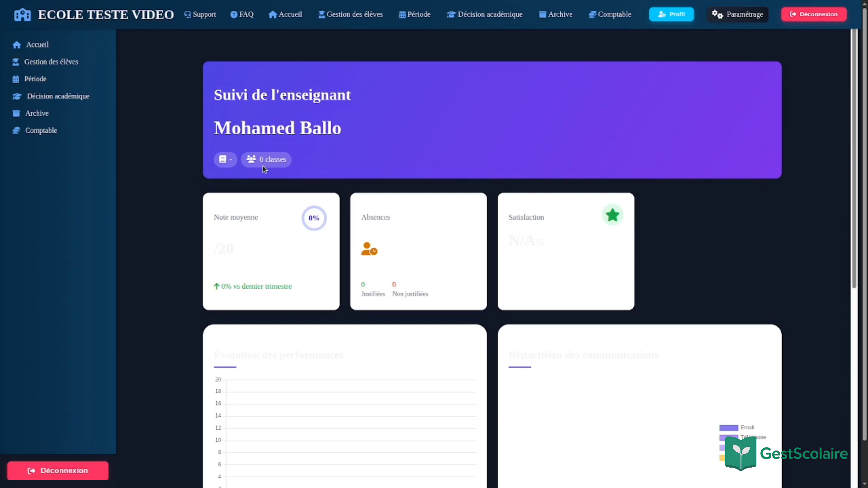
key("alt+Left")
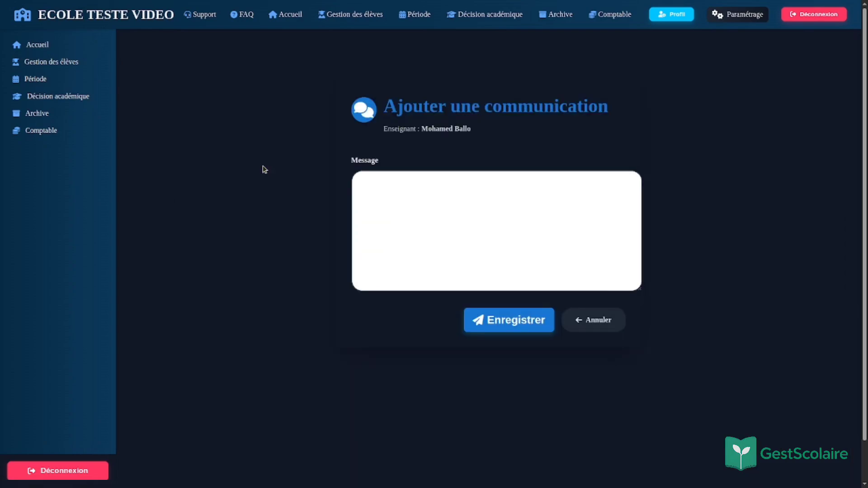
key("alt+Left")
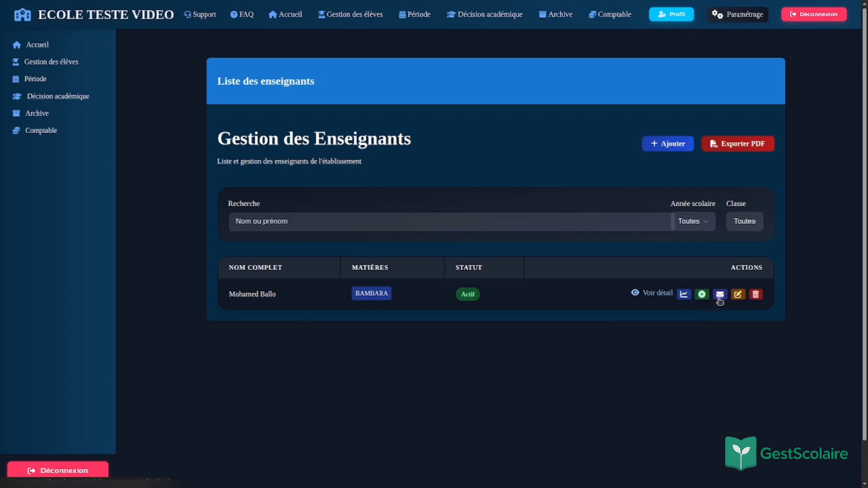
Step: Request the teacher's deletion, then open the Liste des classes
left_click(756, 295)
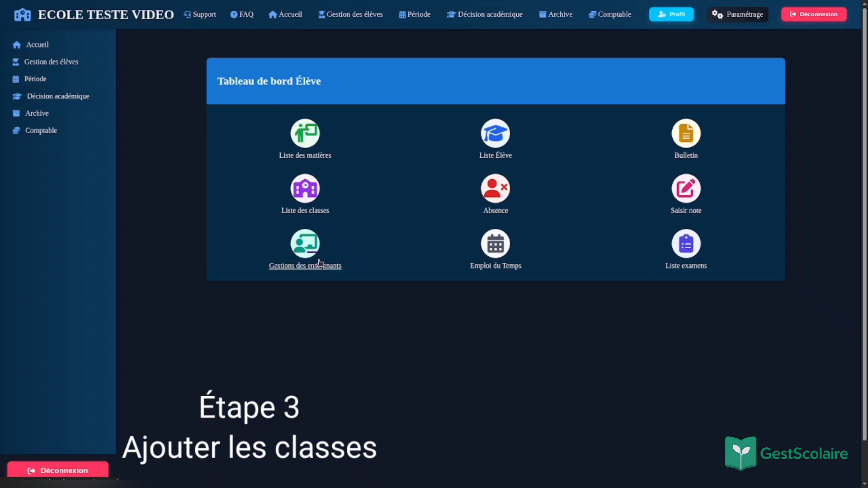
left_click(298, 200)
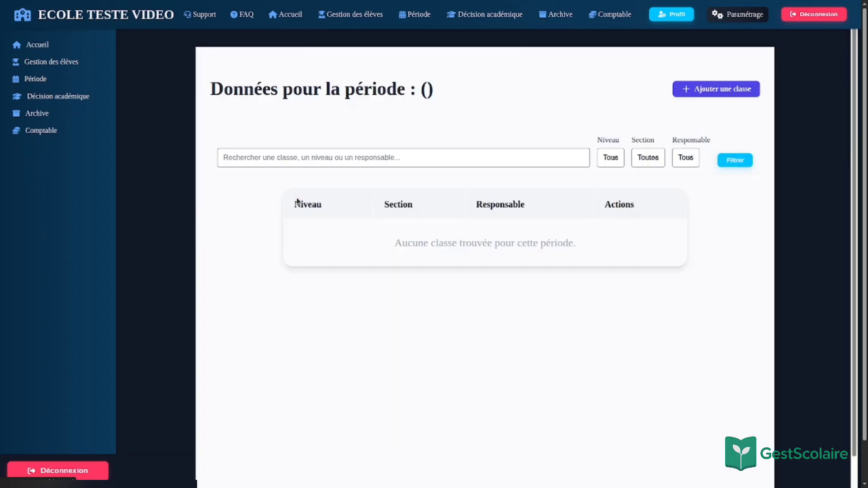
scroll(414, 363, "down", 2)
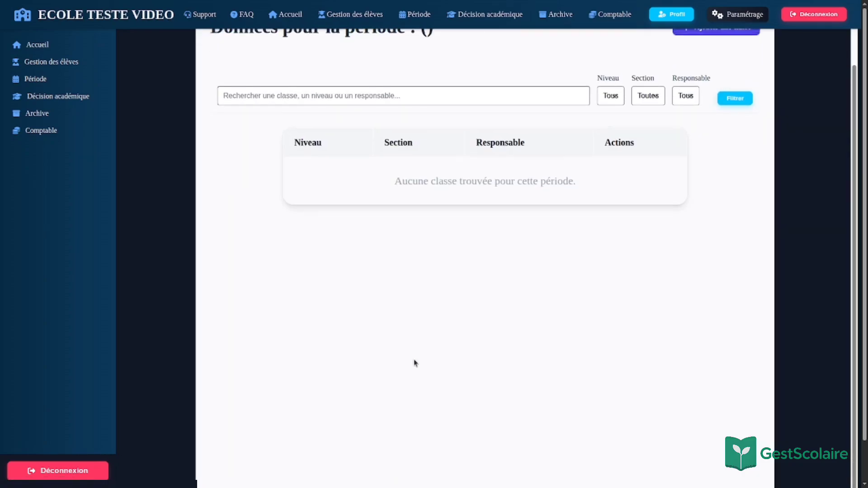
scroll(414, 363, "up", 2)
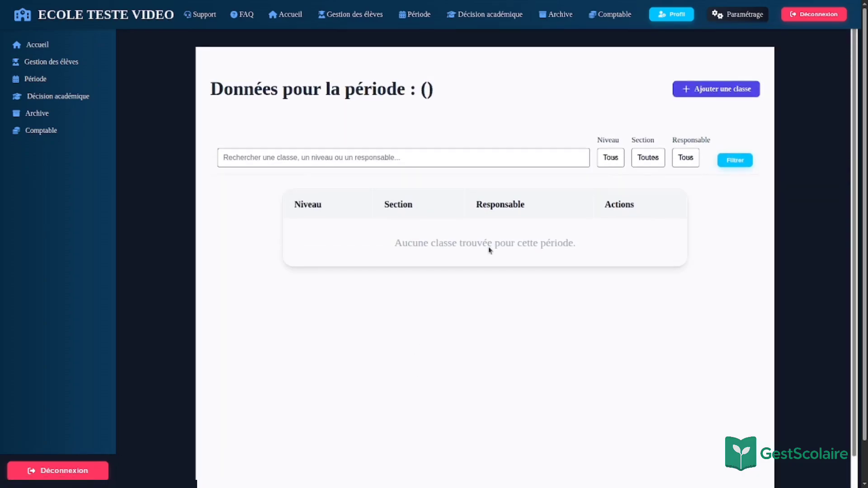
Step: Create class level 7, section A, with subjects BAMBARA and MATHEMATIQUE
left_click(715, 89)
left_click(377, 166)
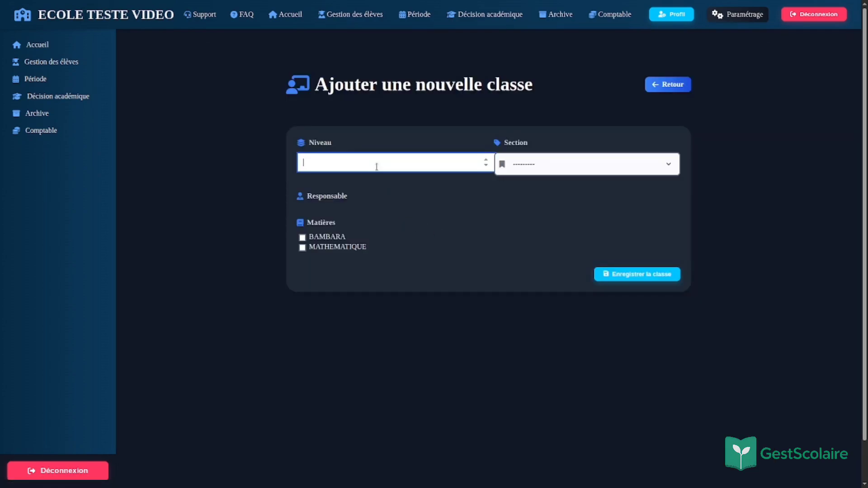
type("7")
left_click(308, 237)
left_click(303, 248)
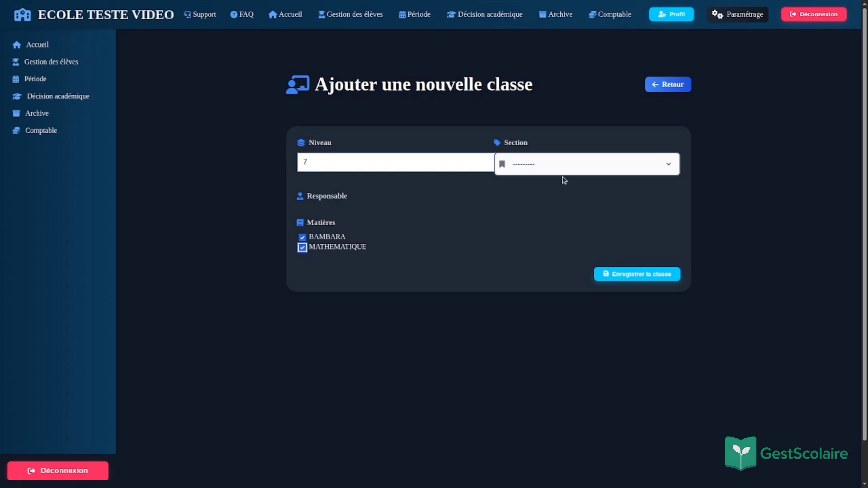
left_click(550, 195)
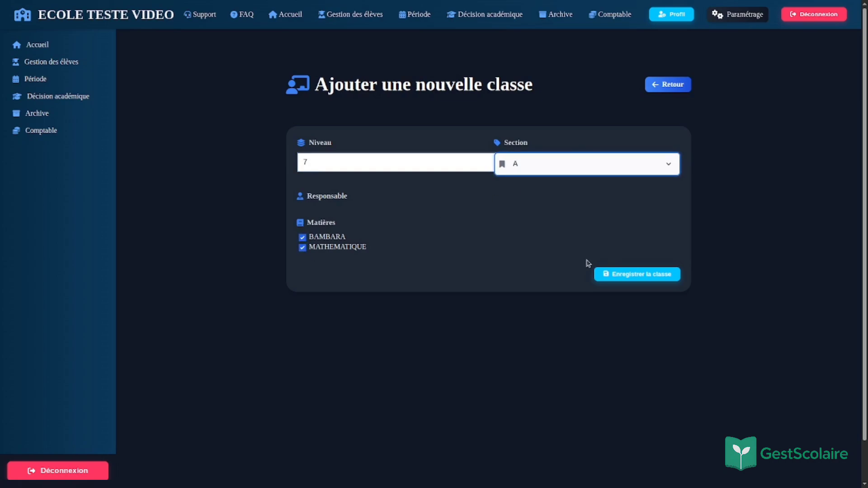
left_click(615, 273)
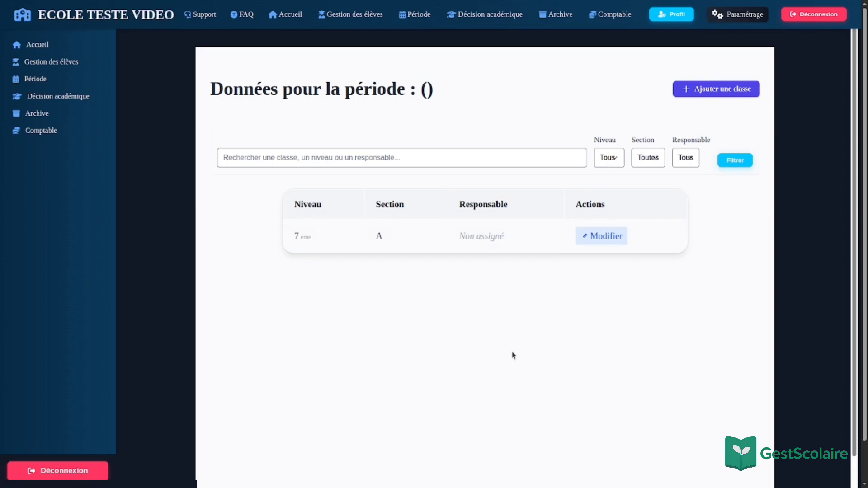
Step: Inspect class 7ème A in edit mode without changes, then go to the student management dashboard
left_click(601, 236)
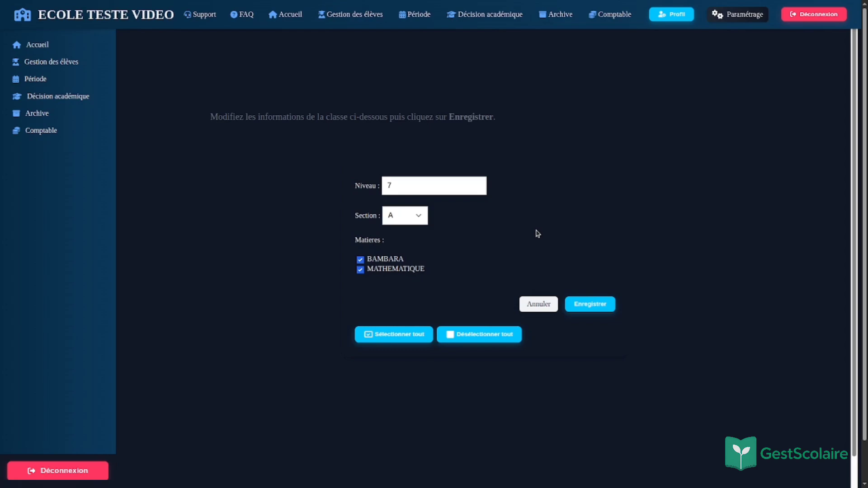
key("alt+Left")
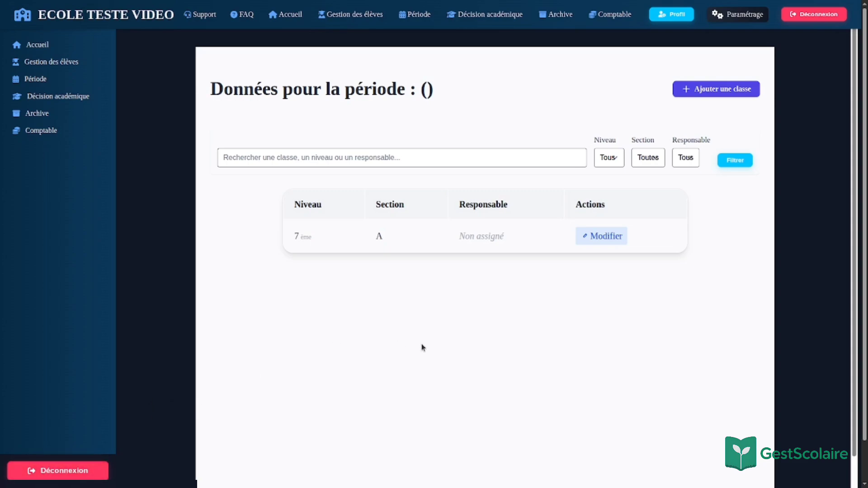
left_click(87, 64)
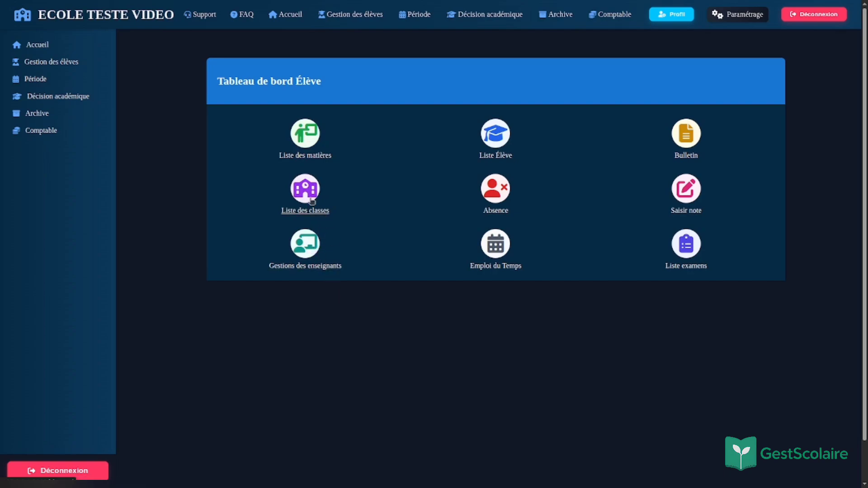
Step: From the empty student list, bring up the blank Nouvel élève form
left_click(496, 134)
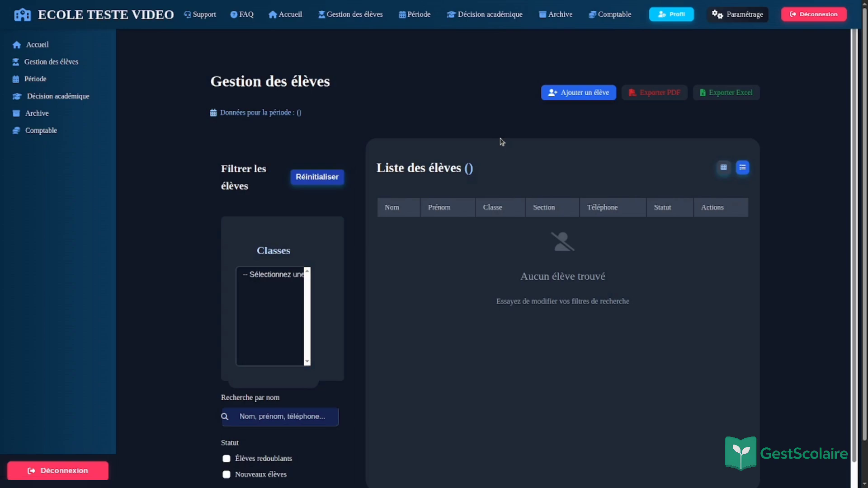
scroll(377, 293, "down", 1)
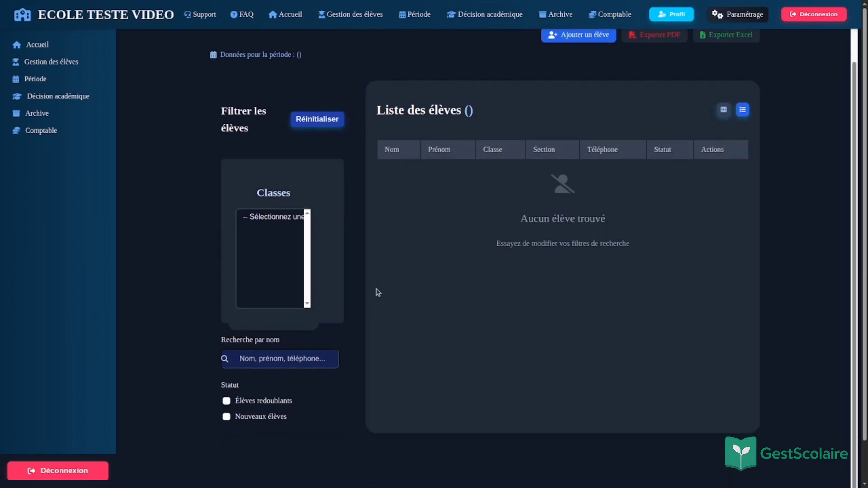
scroll(378, 292, "down", 1)
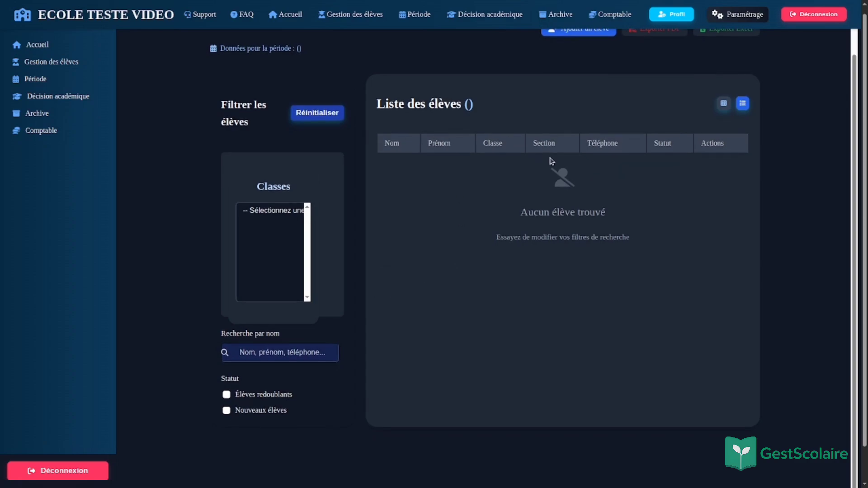
scroll(551, 160, "up", 1)
scroll(550, 161, "up", 1)
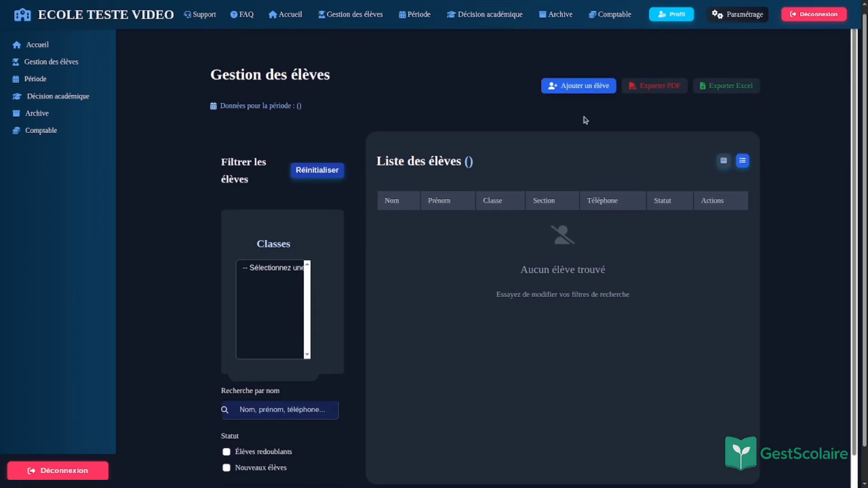
left_click(594, 91)
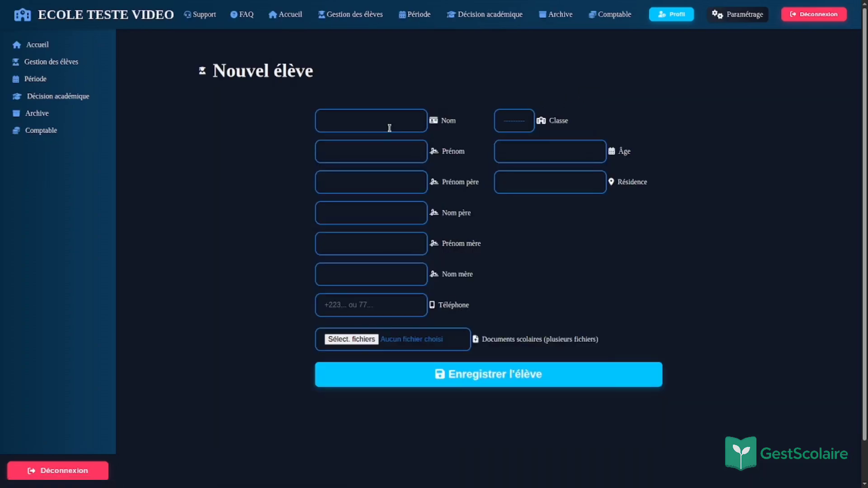
Step: Fill the student's last name and first name from autocomplete suggestions
left_click(389, 128)
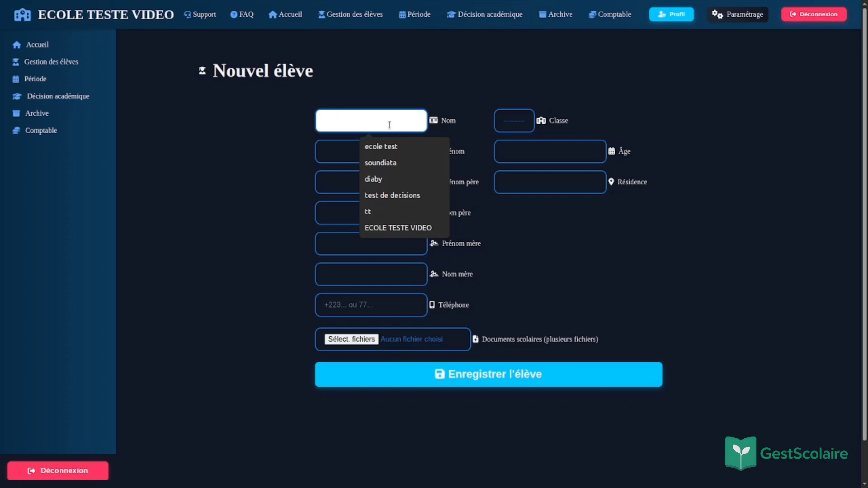
left_click(392, 179)
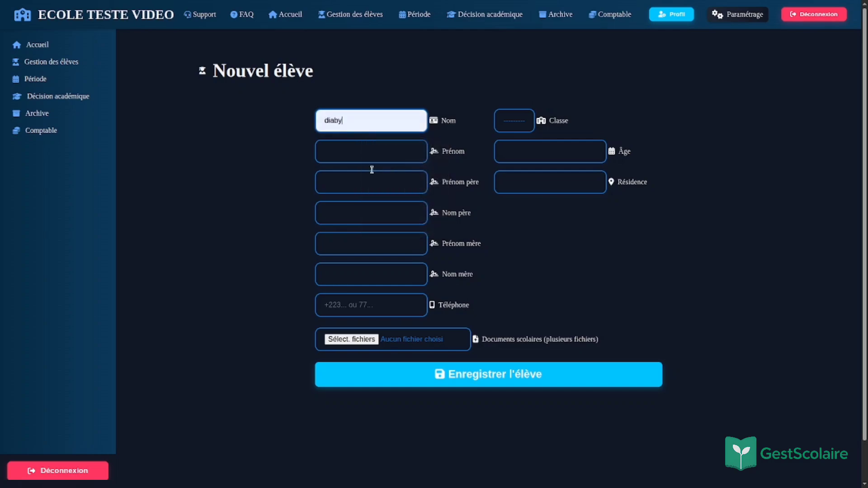
left_click(364, 159)
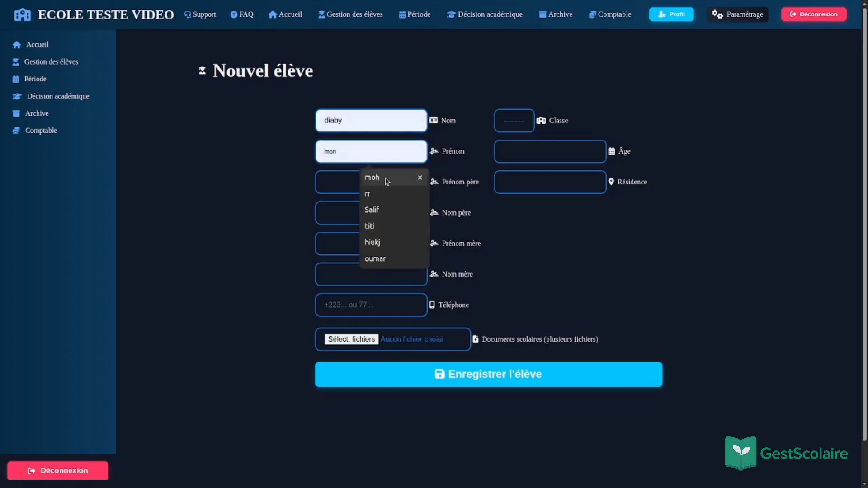
left_click(369, 216)
Step: Enter the father's first and last names, correcting the first name
left_click(381, 181)
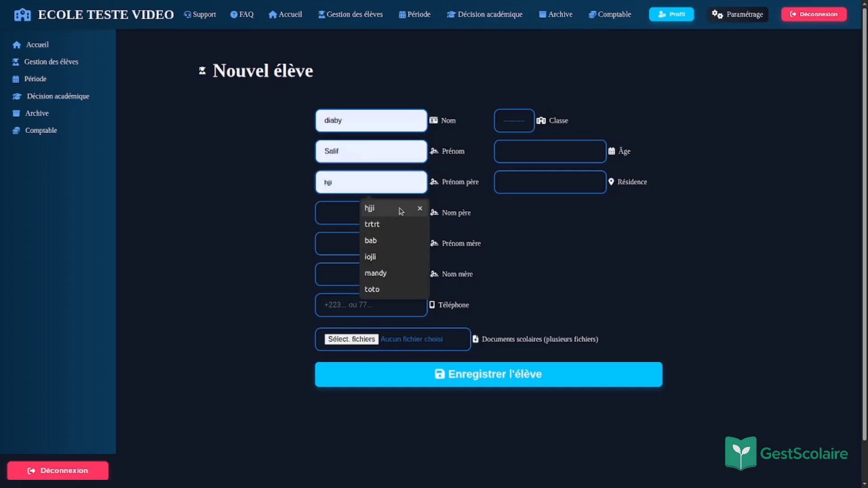
type("dia")
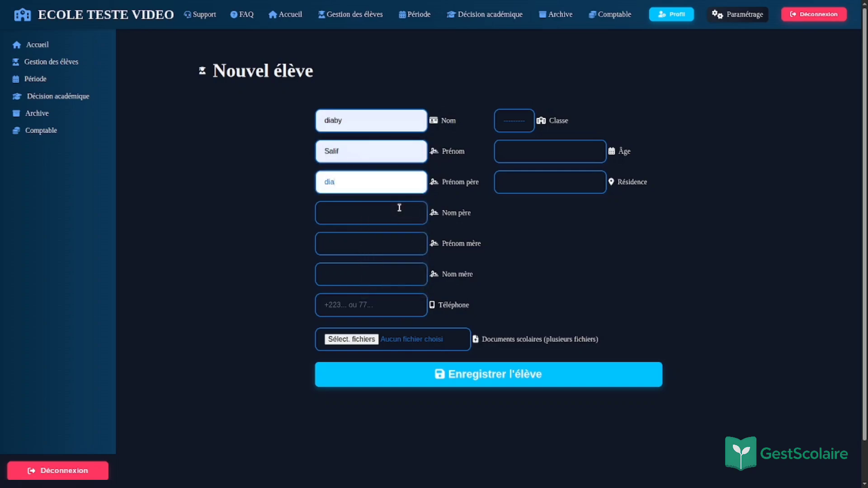
type("by")
left_click(396, 211)
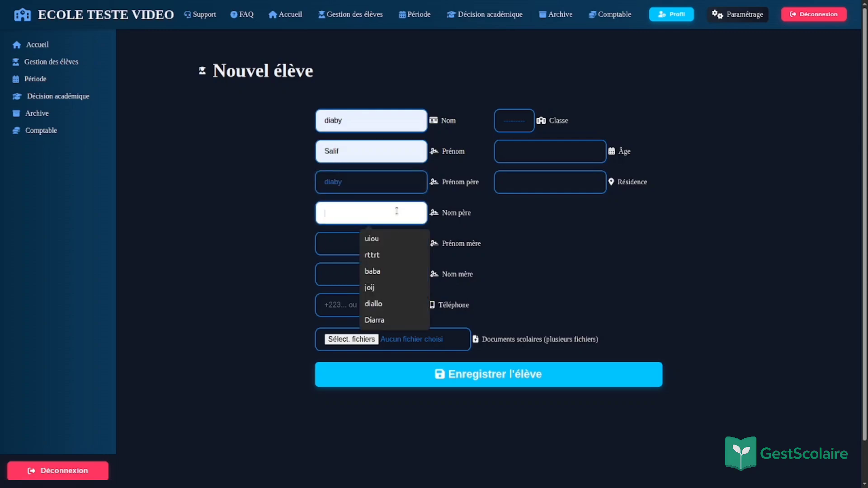
left_click(378, 177)
key("Delete")
key("Delete")
key("Delete")
key("Delete")
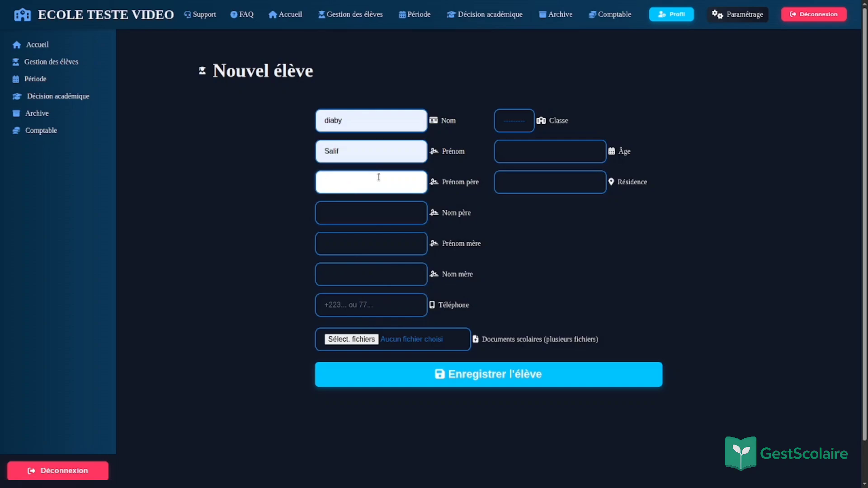
key("Tab")
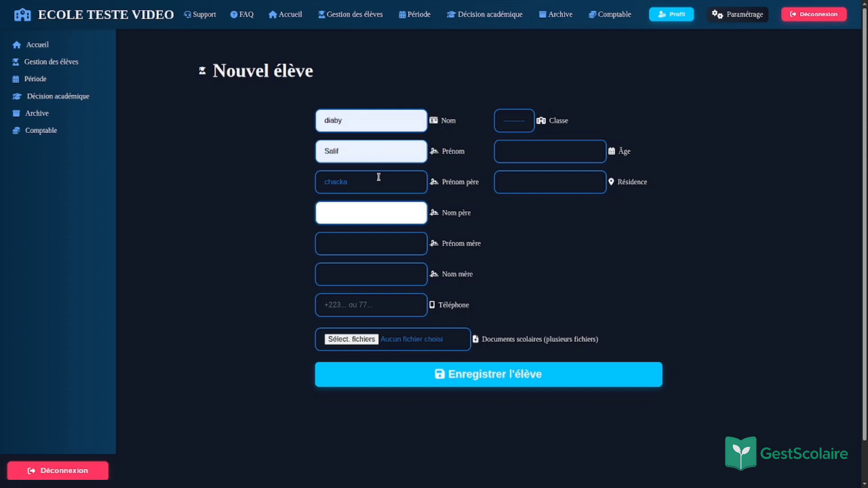
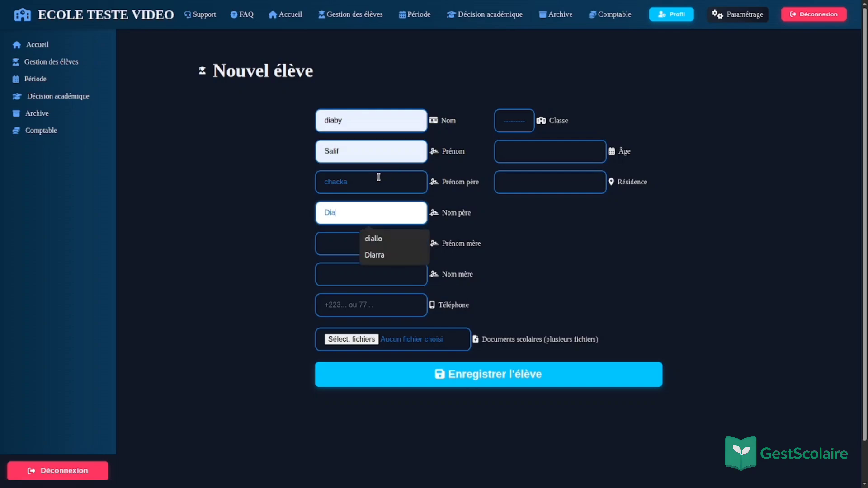
key("Tab")
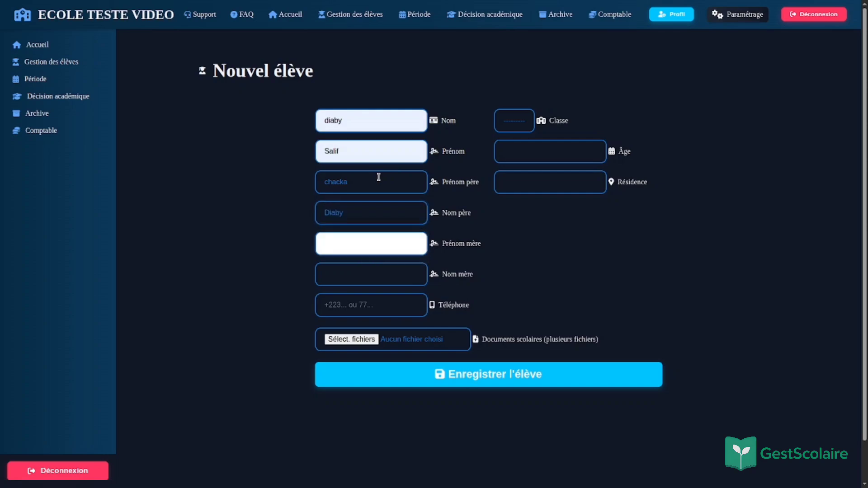
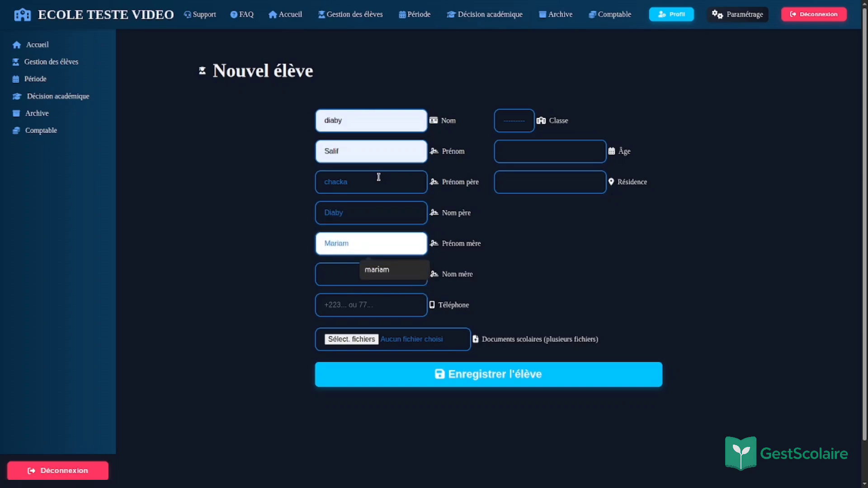
Step: Enter the mother's first and last names and a phone number, fixing its last digit
key("Tab")
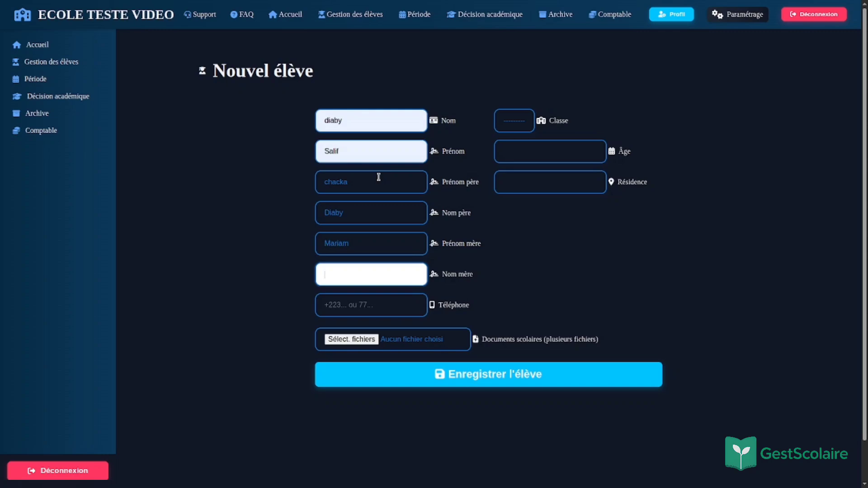
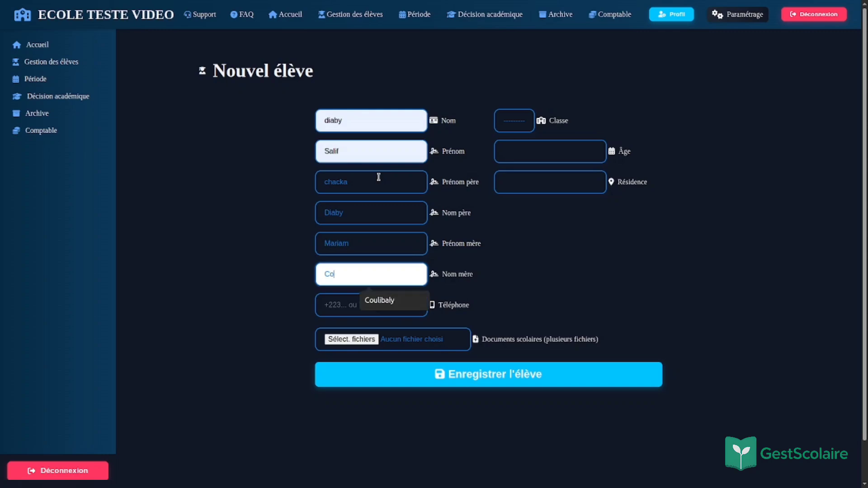
left_click(380, 300)
left_click(370, 308)
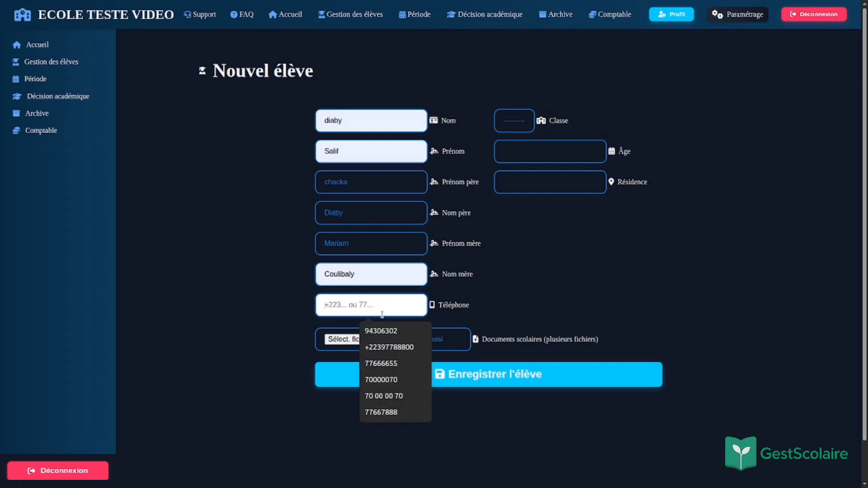
left_click(400, 380)
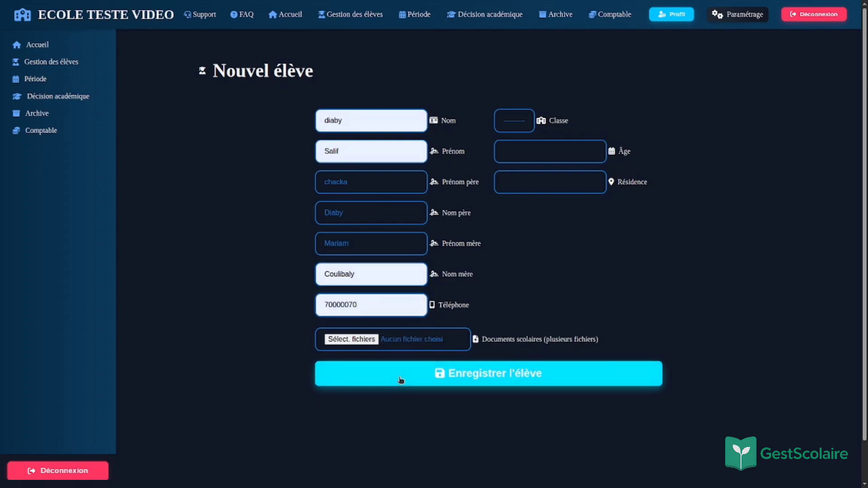
key("BackSpace")
type("9")
key("BackSpace")
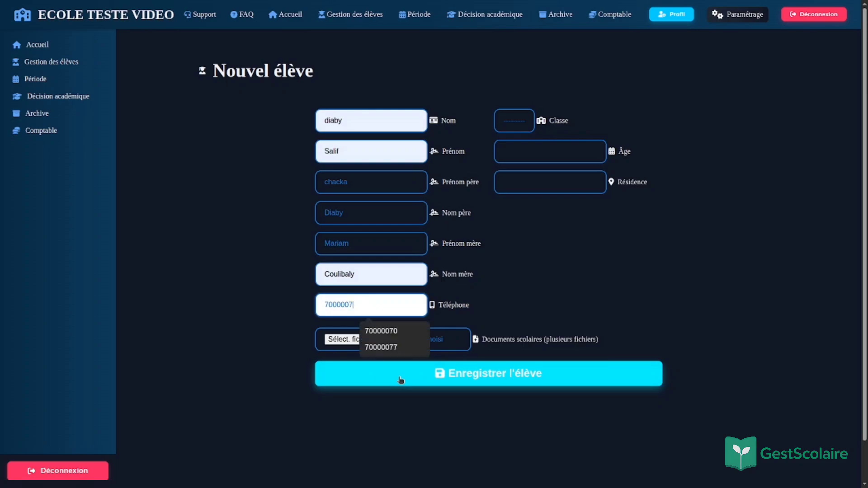
type("7")
key("BackSpace")
type("9")
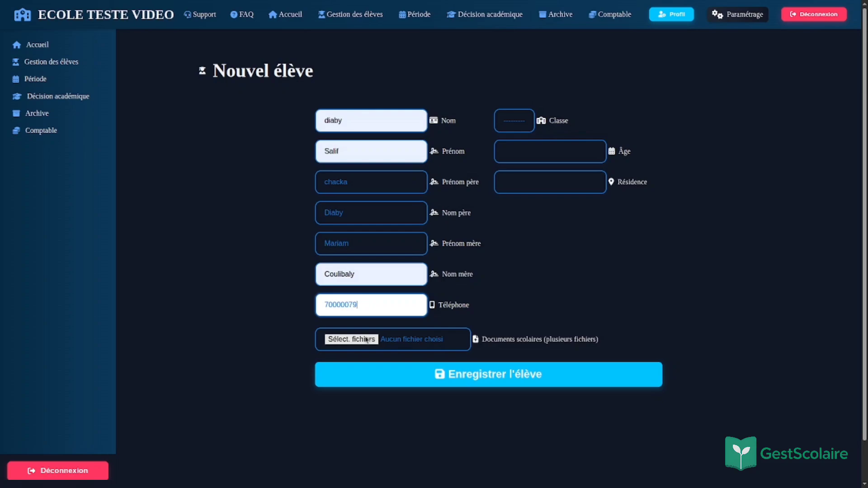
Step: Attach two school documents and assign the student to class 7 - A
left_click(367, 340)
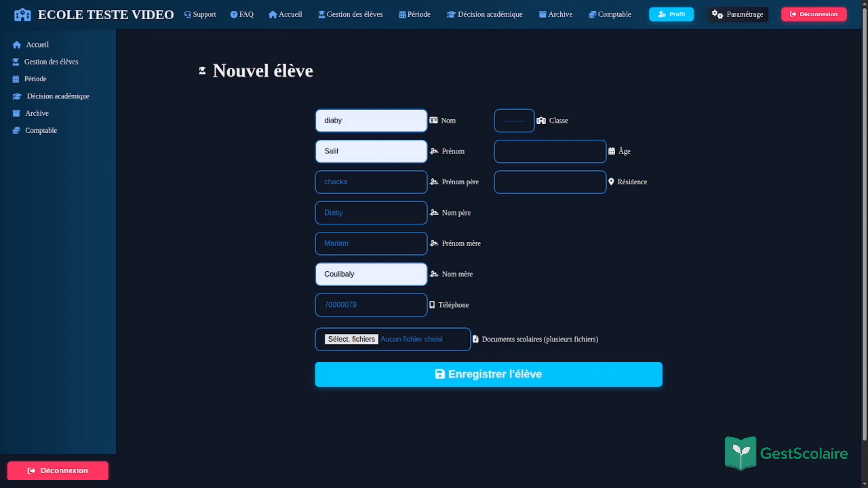
left_click(567, 74)
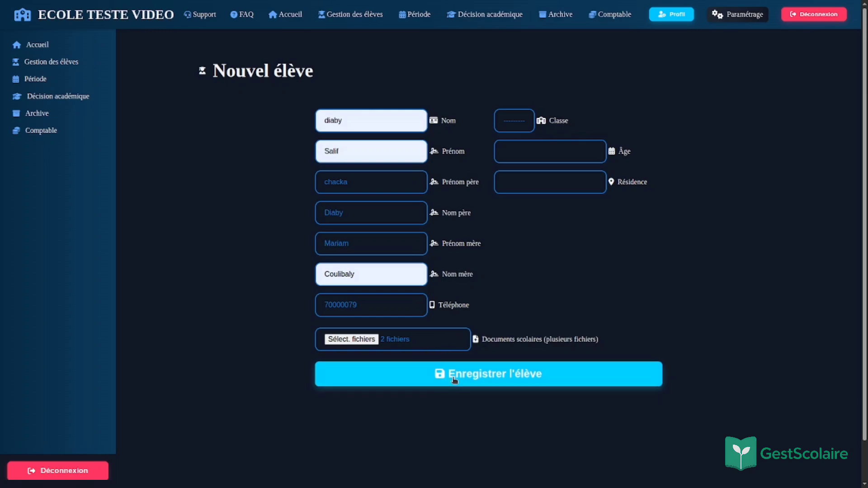
left_click(523, 120)
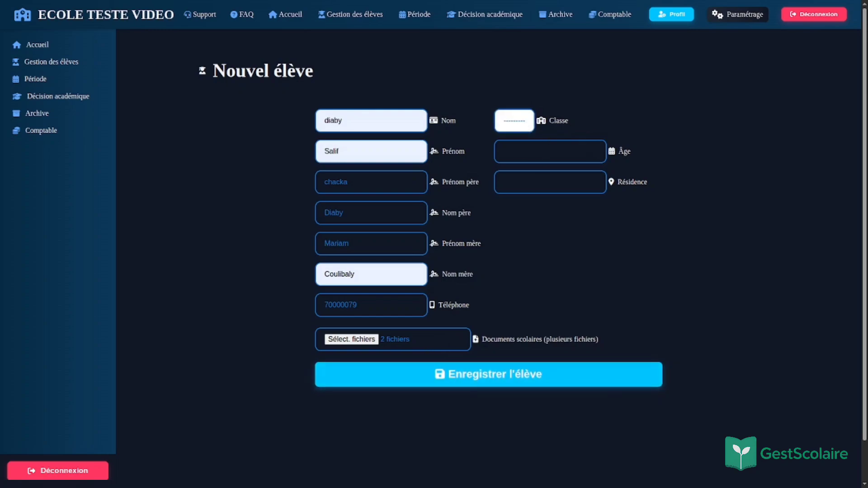
left_click(521, 149)
Step: Set the student's age to 14 and pick a residence from the suggestions
left_click(521, 151)
type("1")
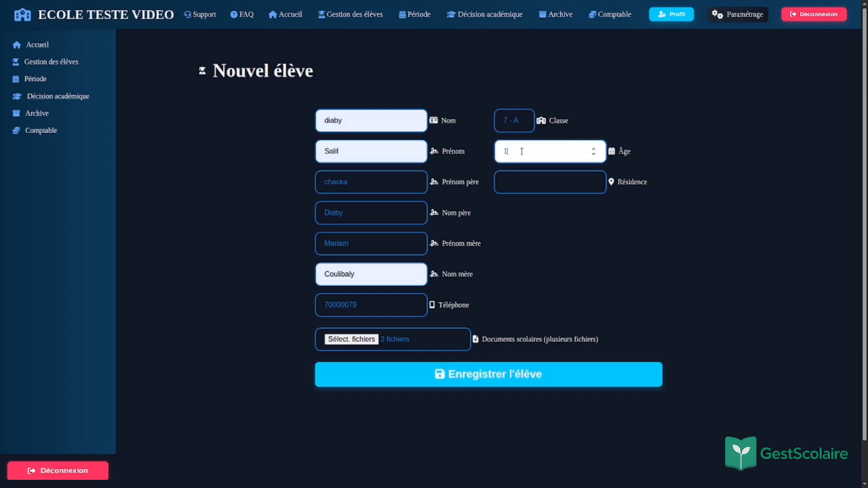
type("3")
key("BackSpace")
type("4")
left_click(537, 179)
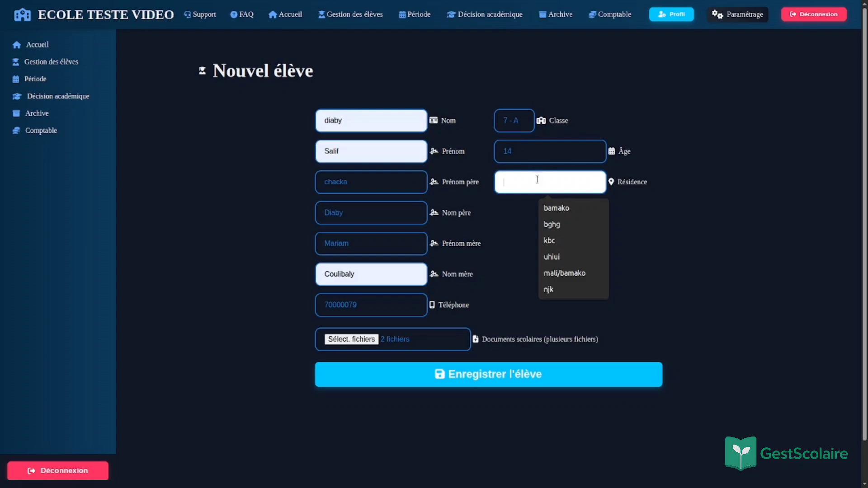
left_click(563, 208)
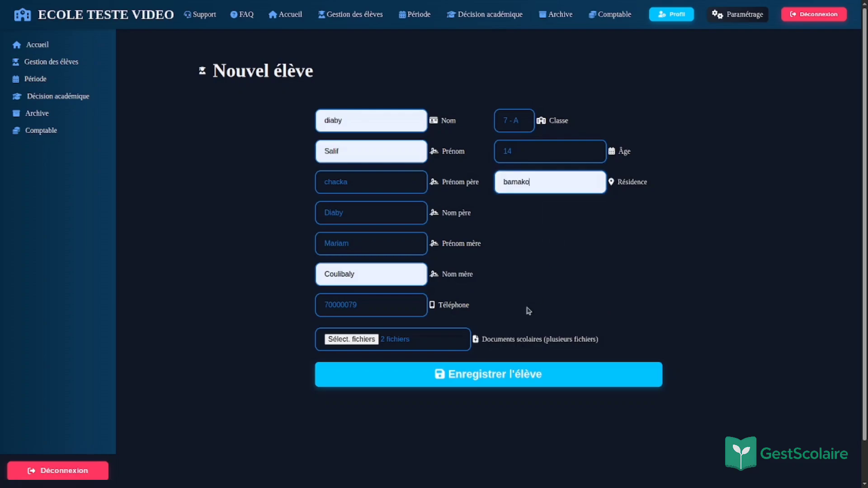
Step: Save the new student with Enregistrer l'élève, retrying after the error banner
left_click(492, 378)
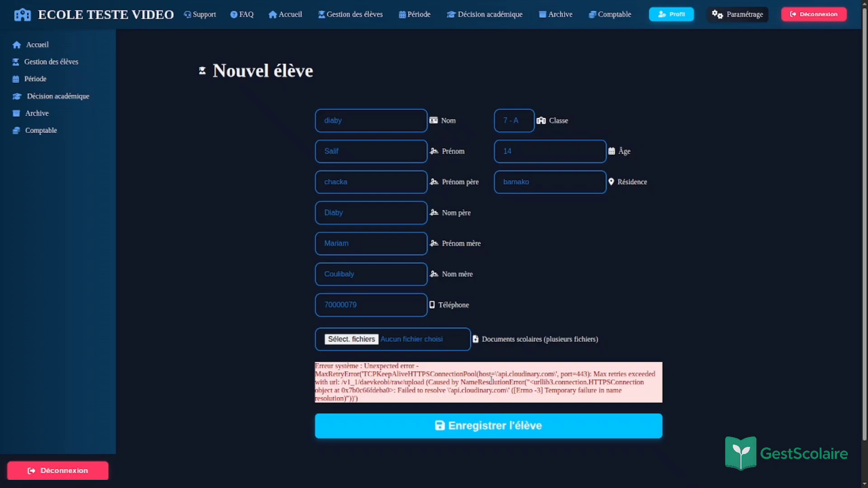
left_click(484, 431)
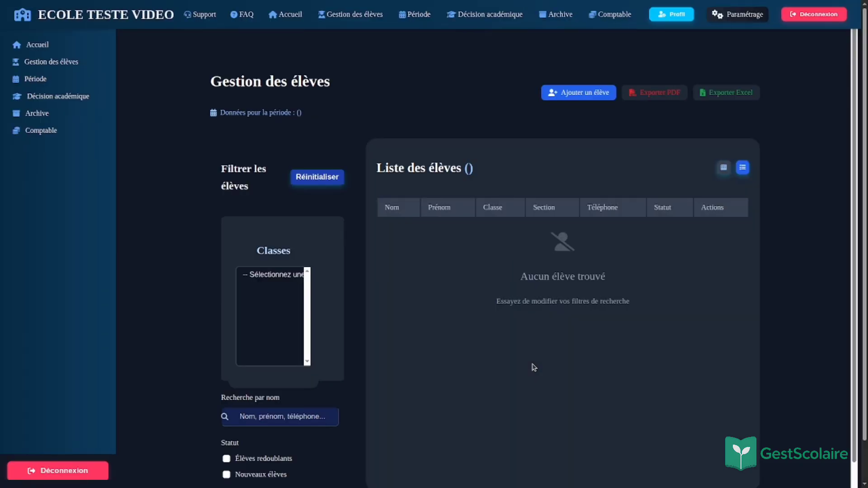
Step: Switch the empty student list to grid view, then return to the Tableau de bord Élève
left_click(491, 286)
left_click_drag(489, 288, 577, 363)
left_click(577, 363)
left_click(723, 168)
left_click(87, 61)
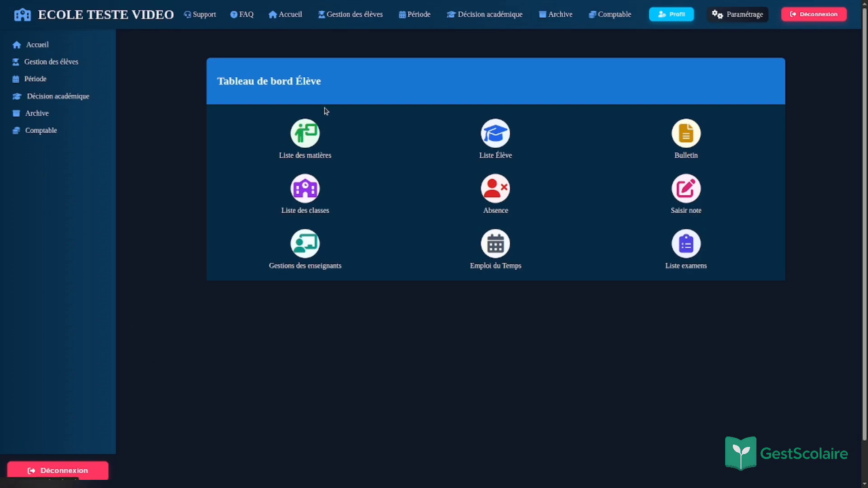
Step: Glance at the Matières list, then go back to the student dashboard
left_click(315, 139)
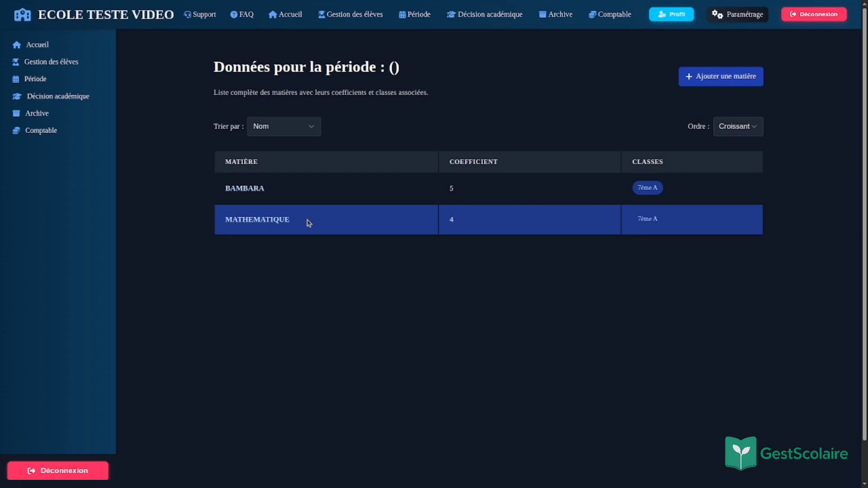
key("alt+Left")
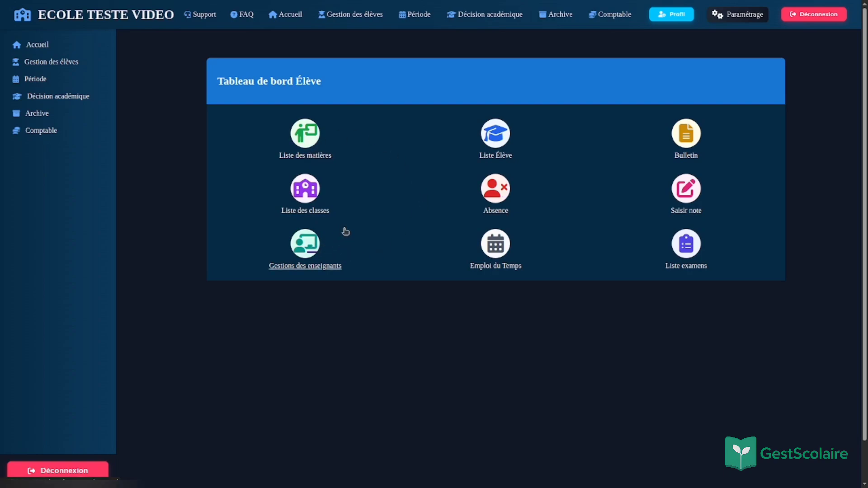
Step: Look at the new-class form from Liste des classes, then back out
left_click(326, 209)
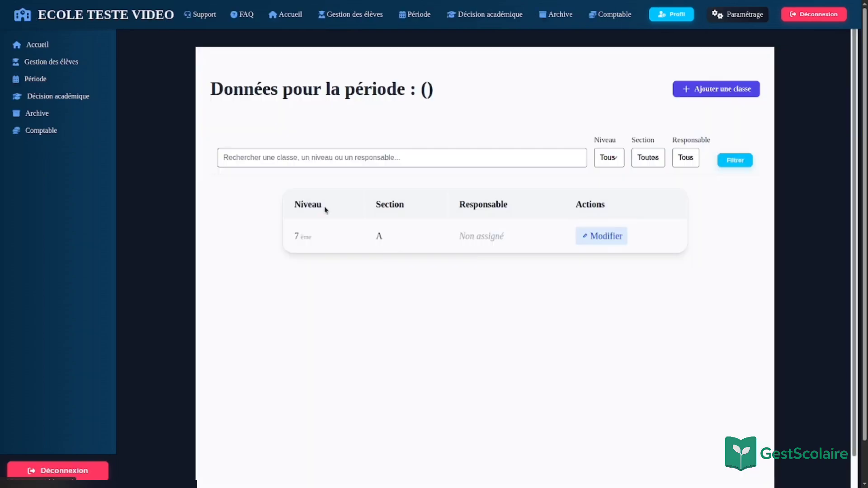
left_click(728, 90)
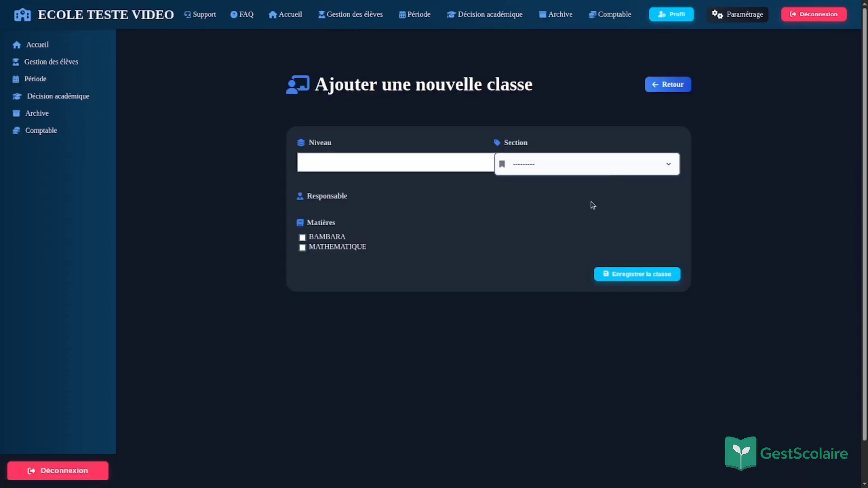
key("alt+Left")
key("alt+Left")
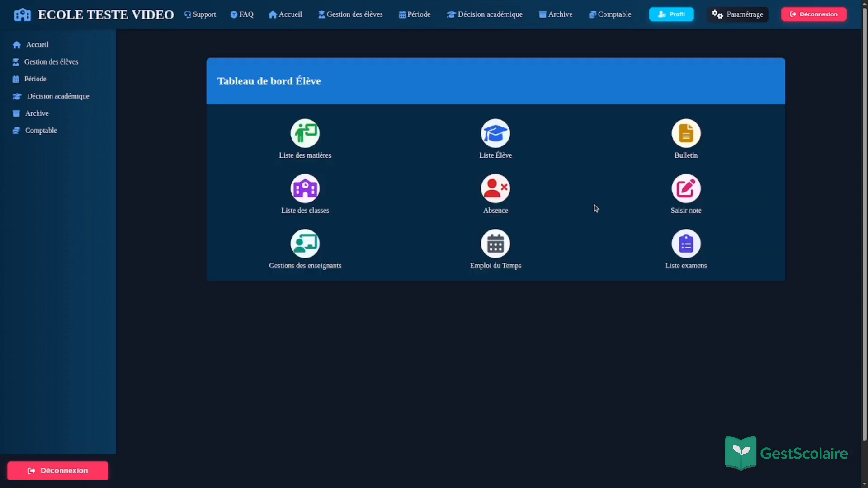
Step: Open the new-student form from Liste Élève, check its Classe list, then leave it
left_click(504, 153)
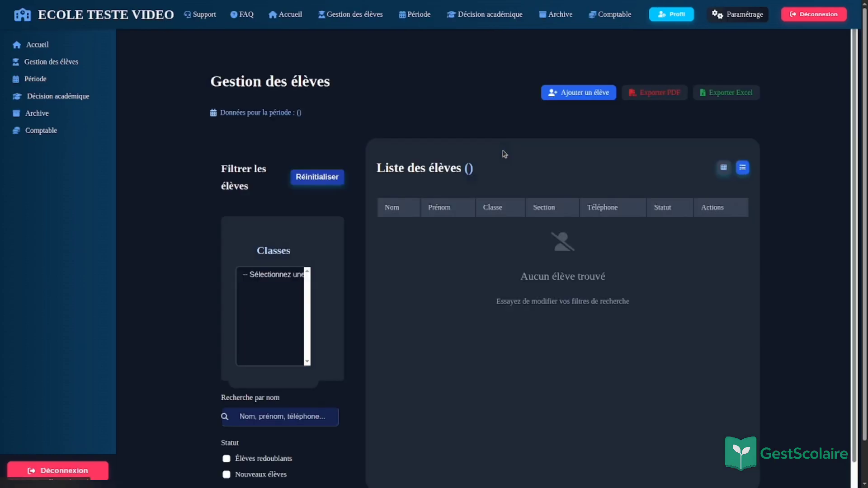
left_click(577, 96)
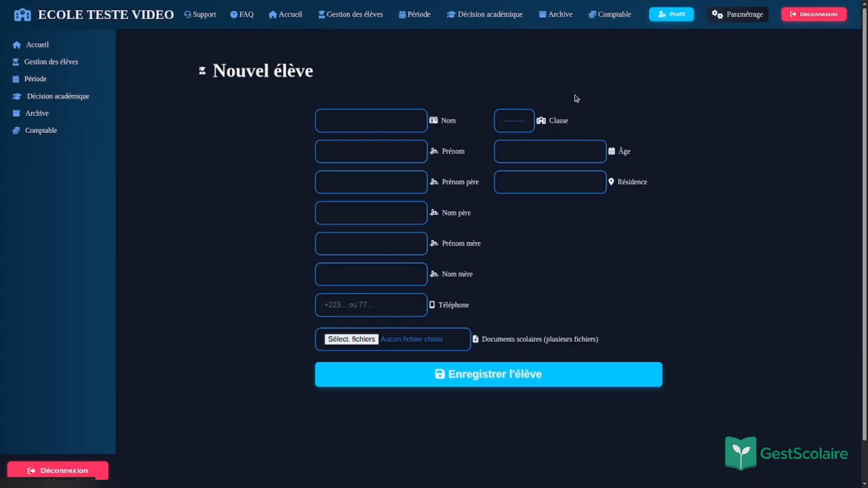
left_click(519, 126)
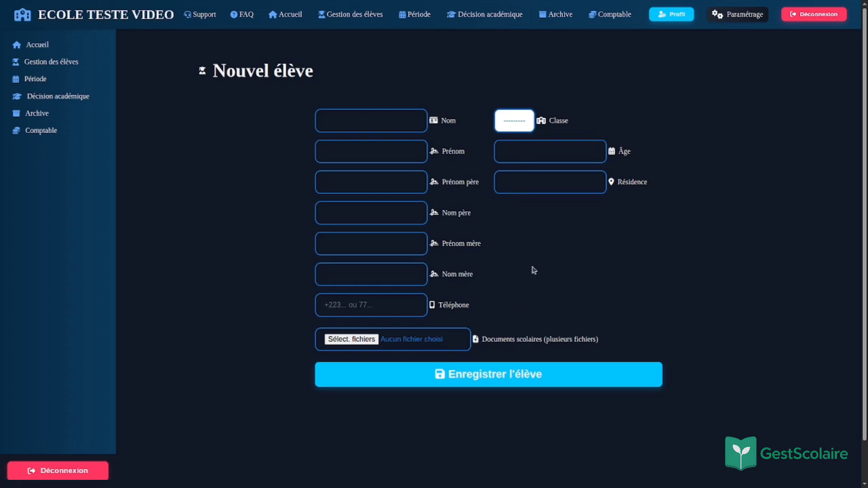
key("alt+Left")
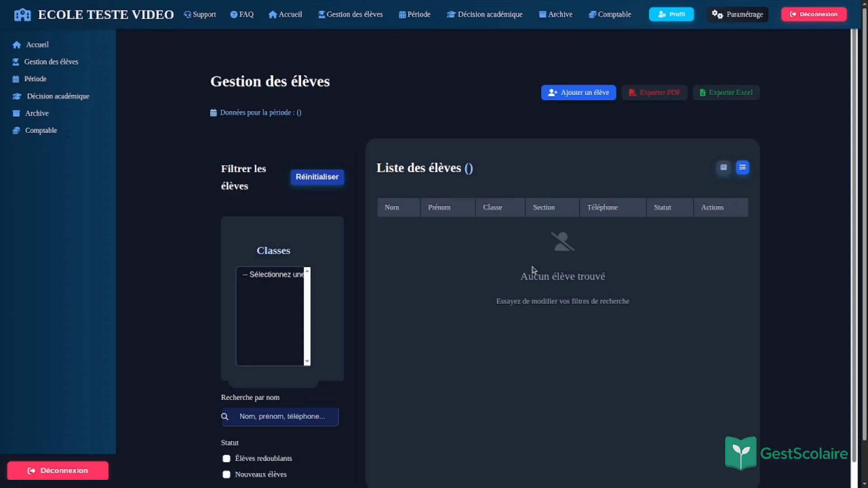
Step: Scroll the empty student list, select then clear the period text, and reopen the student dashboard
scroll(458, 386, "down", 1)
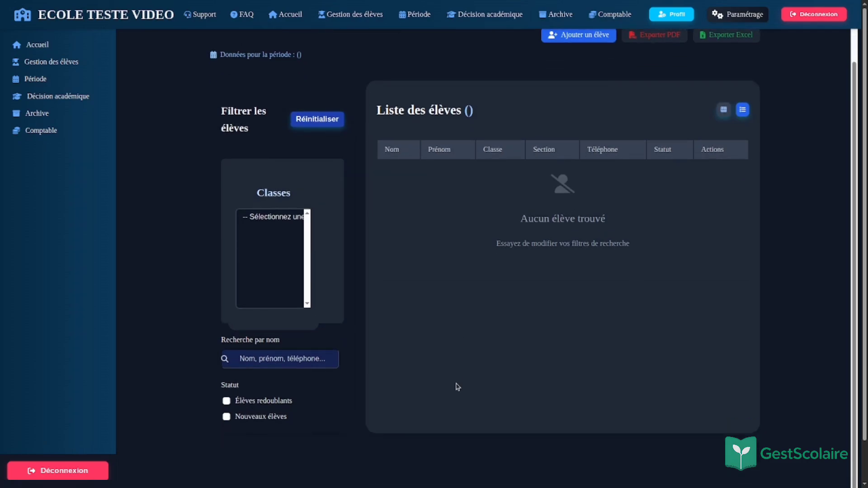
scroll(458, 386, "up", 1)
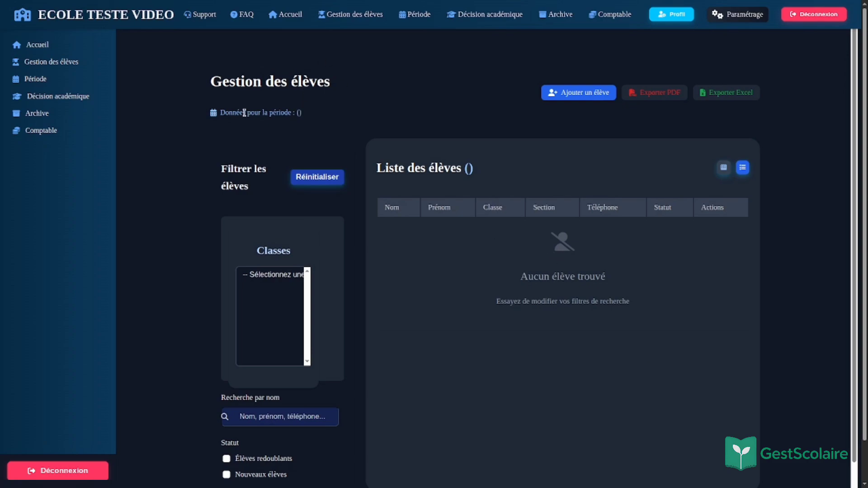
left_click_drag(376, 99, 333, 118)
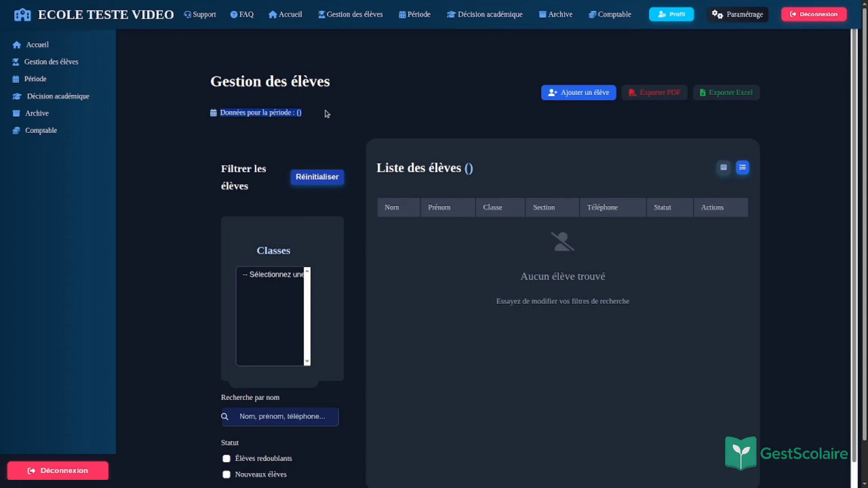
left_click(327, 115)
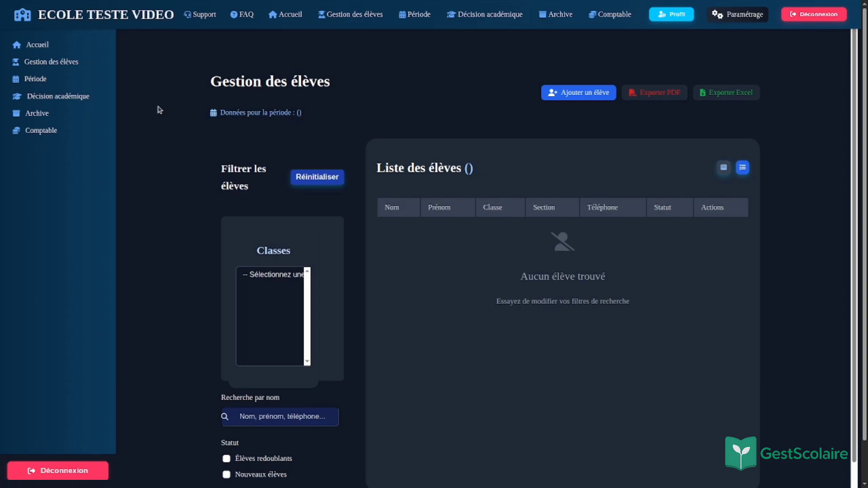
left_click(64, 67)
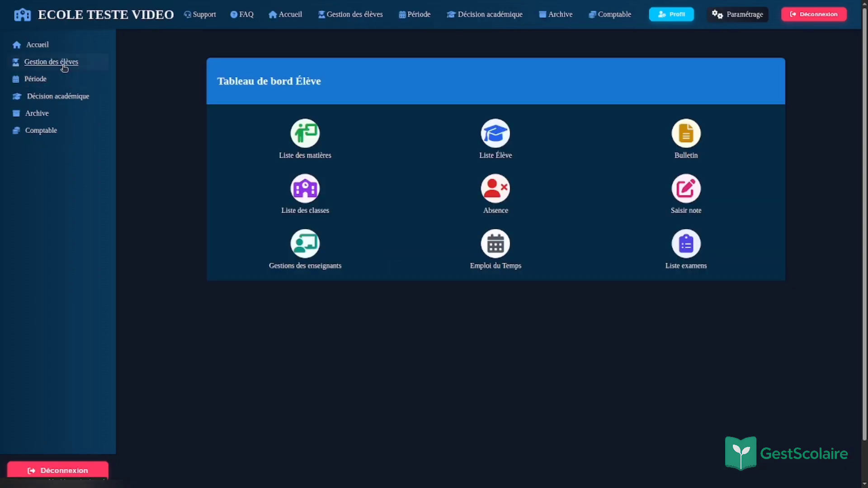
Step: From the home dashboard, check the Matières subjects list, then return to the dashboard
left_click(43, 46)
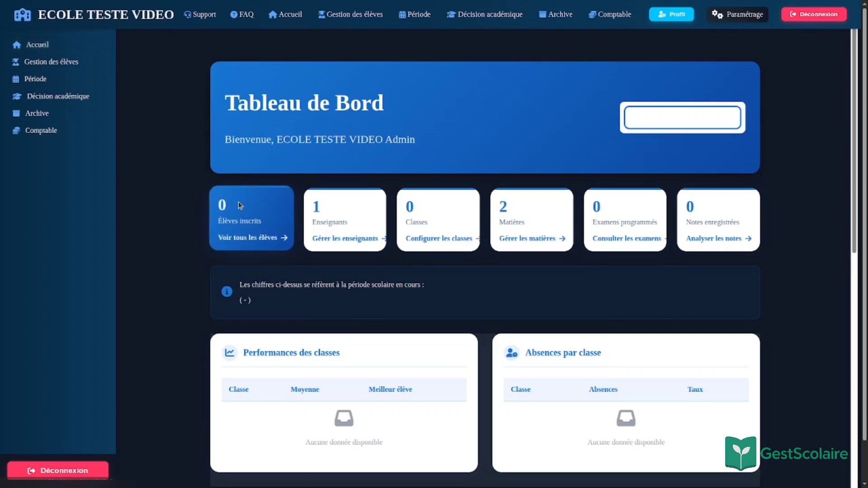
scroll(238, 202, "down", 3)
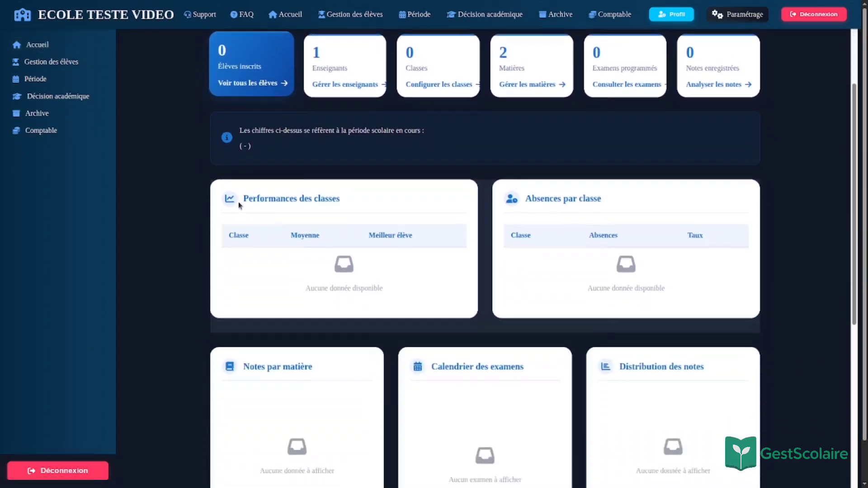
scroll(238, 202, "up", 3)
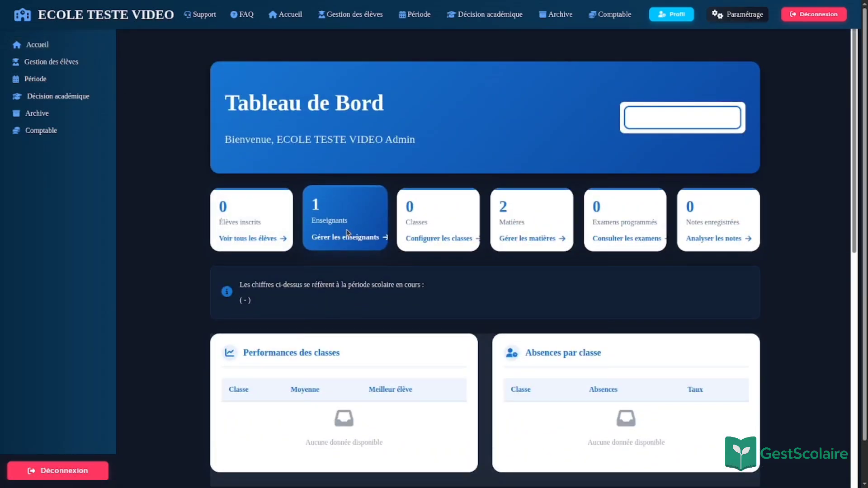
left_click(528, 238)
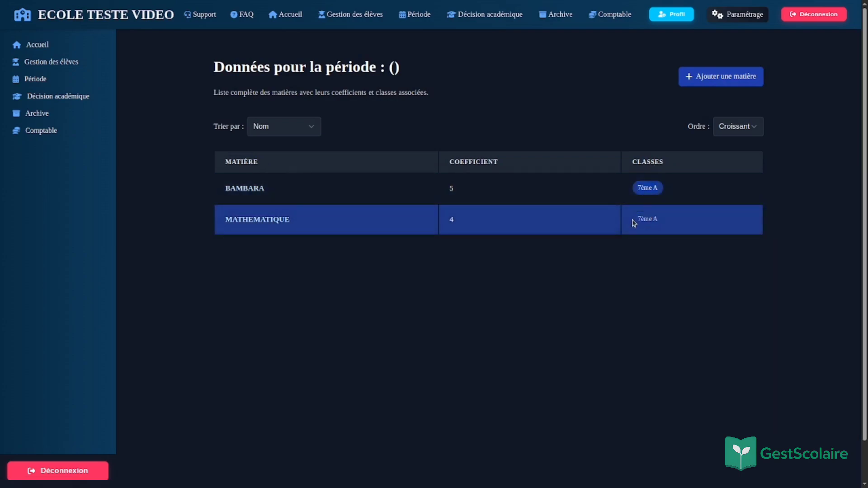
key("alt+Left")
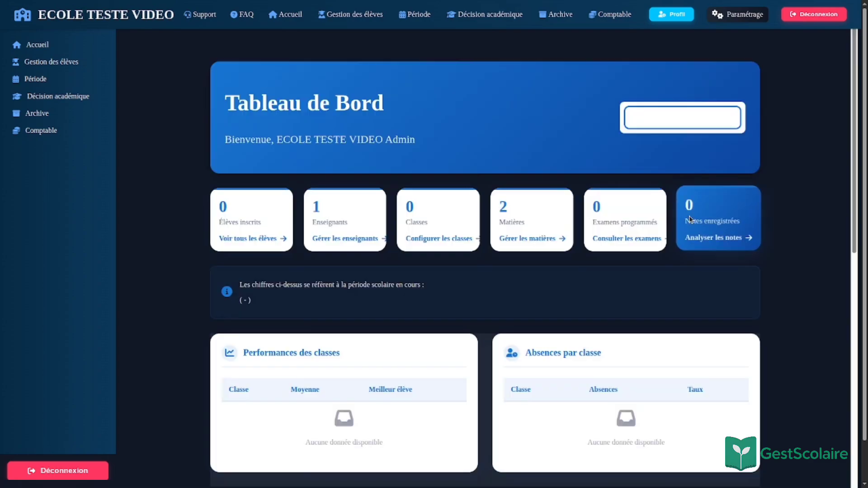
Step: Look over the newly registered students via Voir plus, then sign out with Déconnexion
scroll(691, 220, "down", 10)
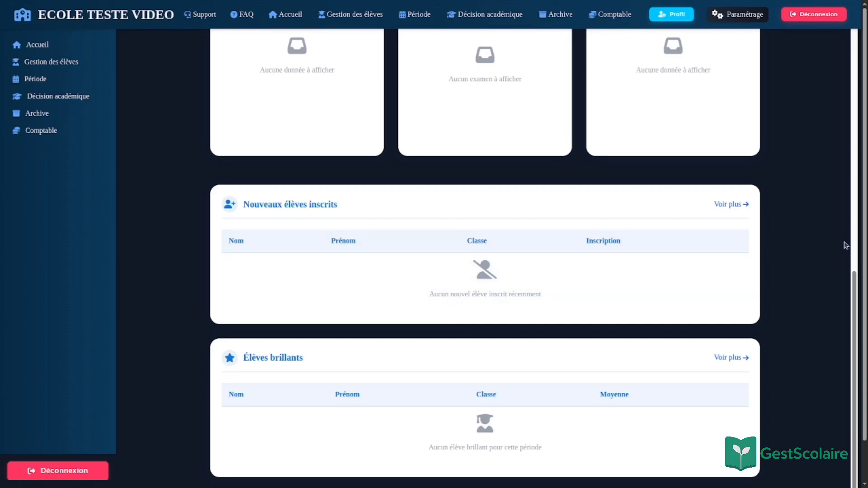
left_click(745, 205)
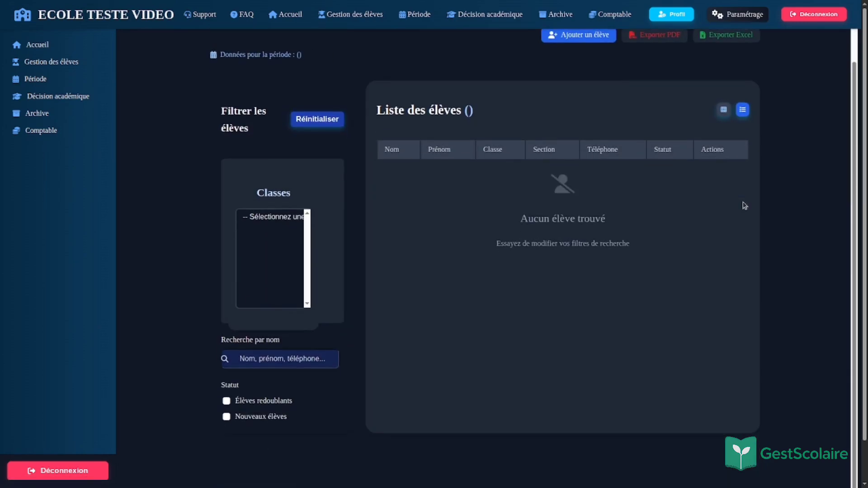
key("alt+Left")
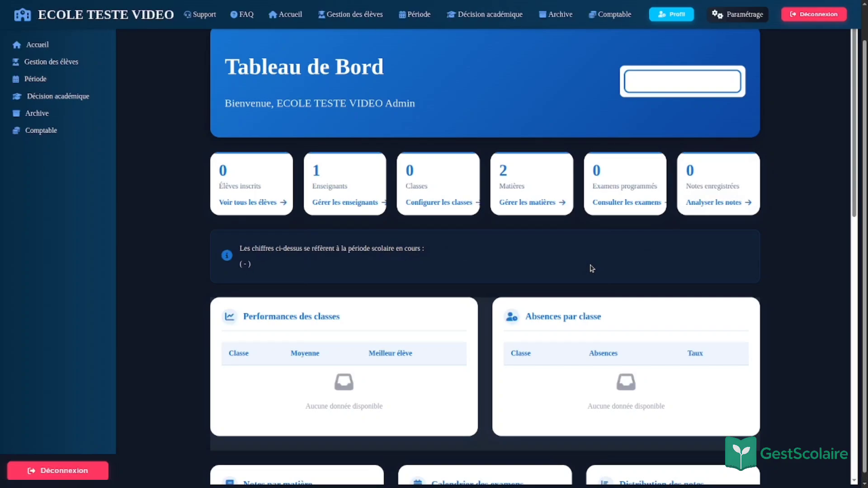
scroll(563, 325, "up", 1)
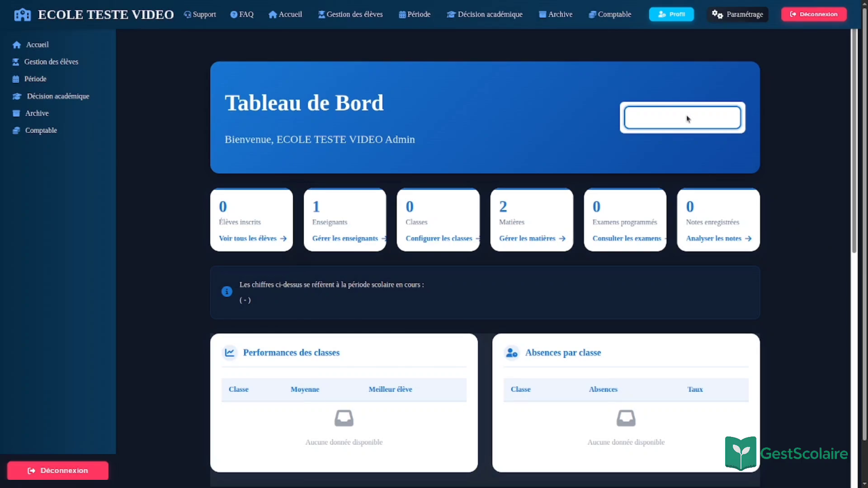
left_click(800, 15)
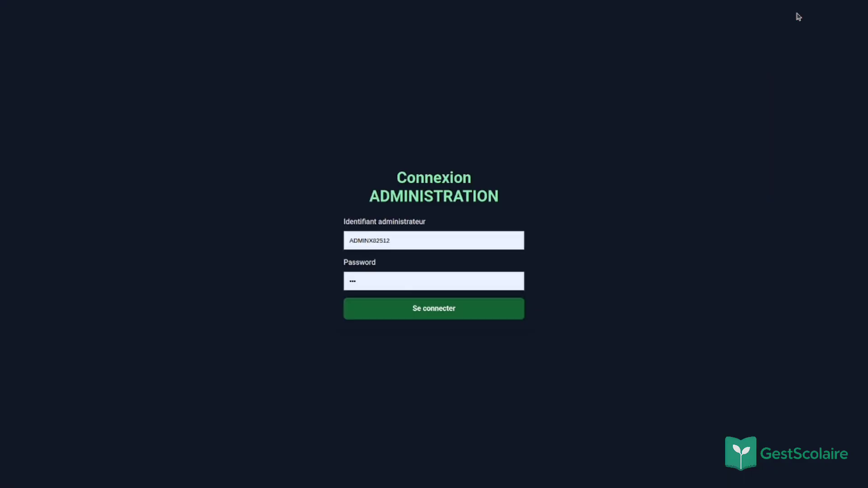